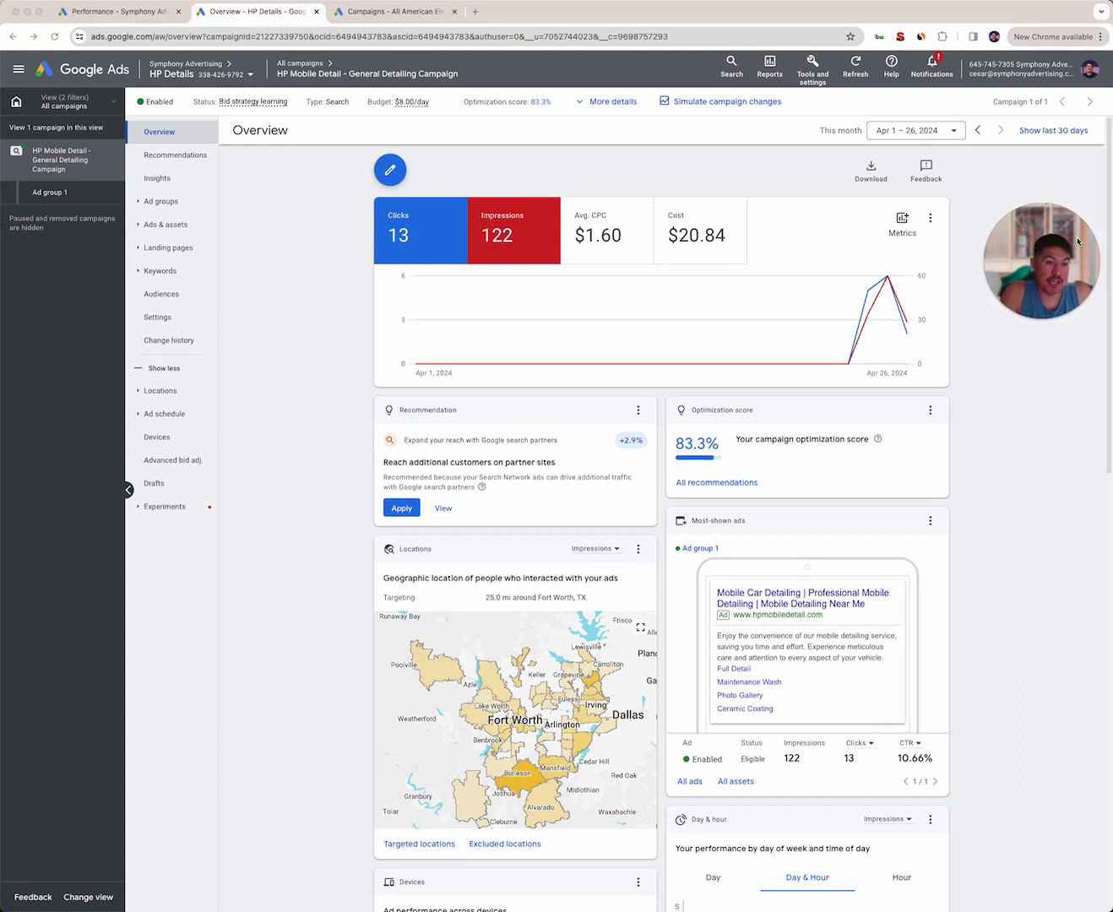
# Plot the Avg. CPC and Cost metrics on the campaign's overview chart.
pyautogui.moveTo(1077, 241); pyautogui.dragTo(320, 233)
pyautogui.moveTo(875, 340)
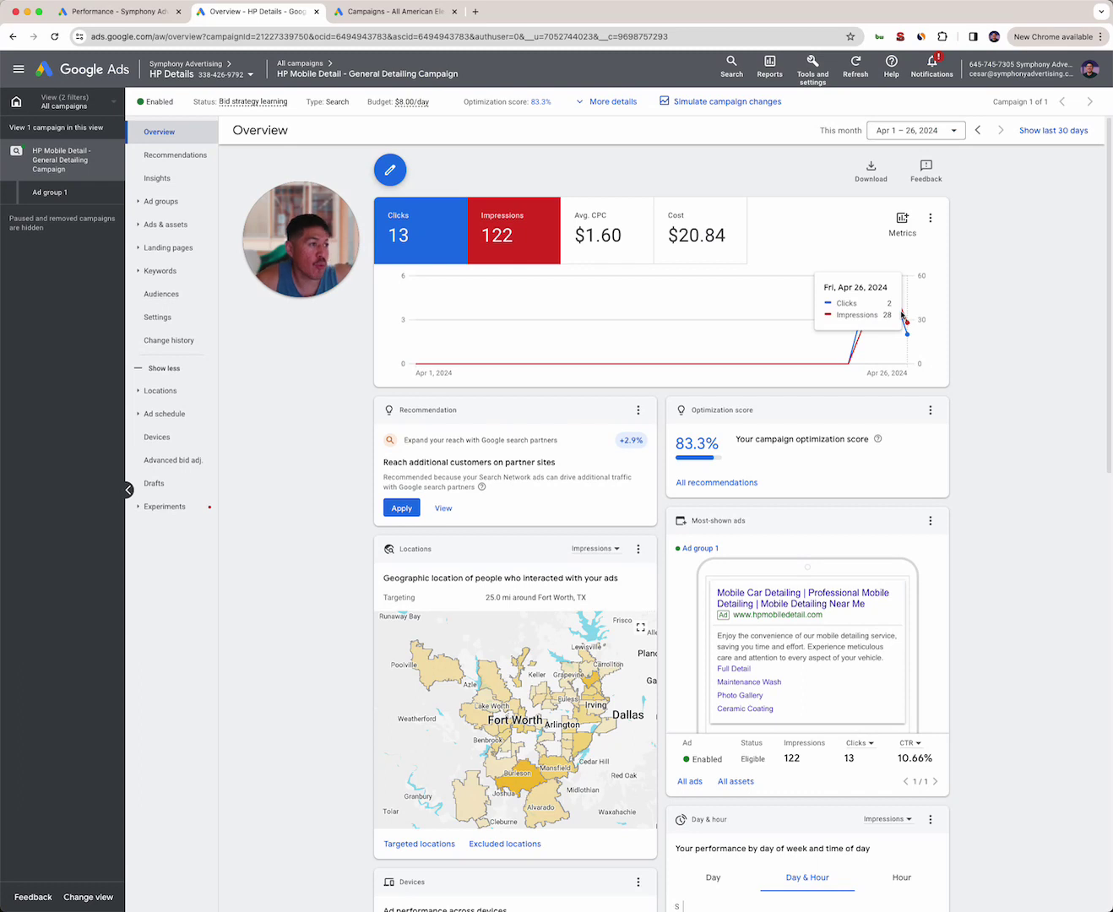
pyautogui.click(645, 253)
pyautogui.click(694, 248)
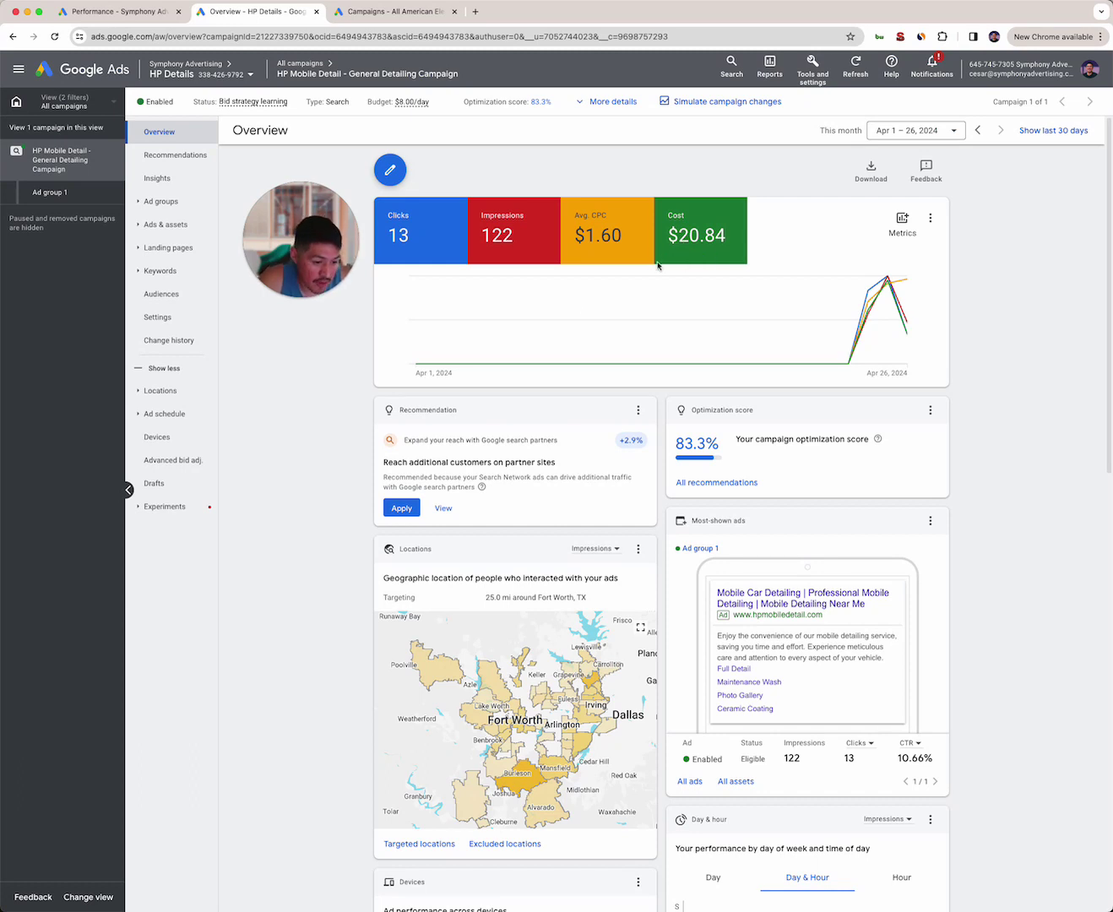
pyautogui.moveTo(715, 321)
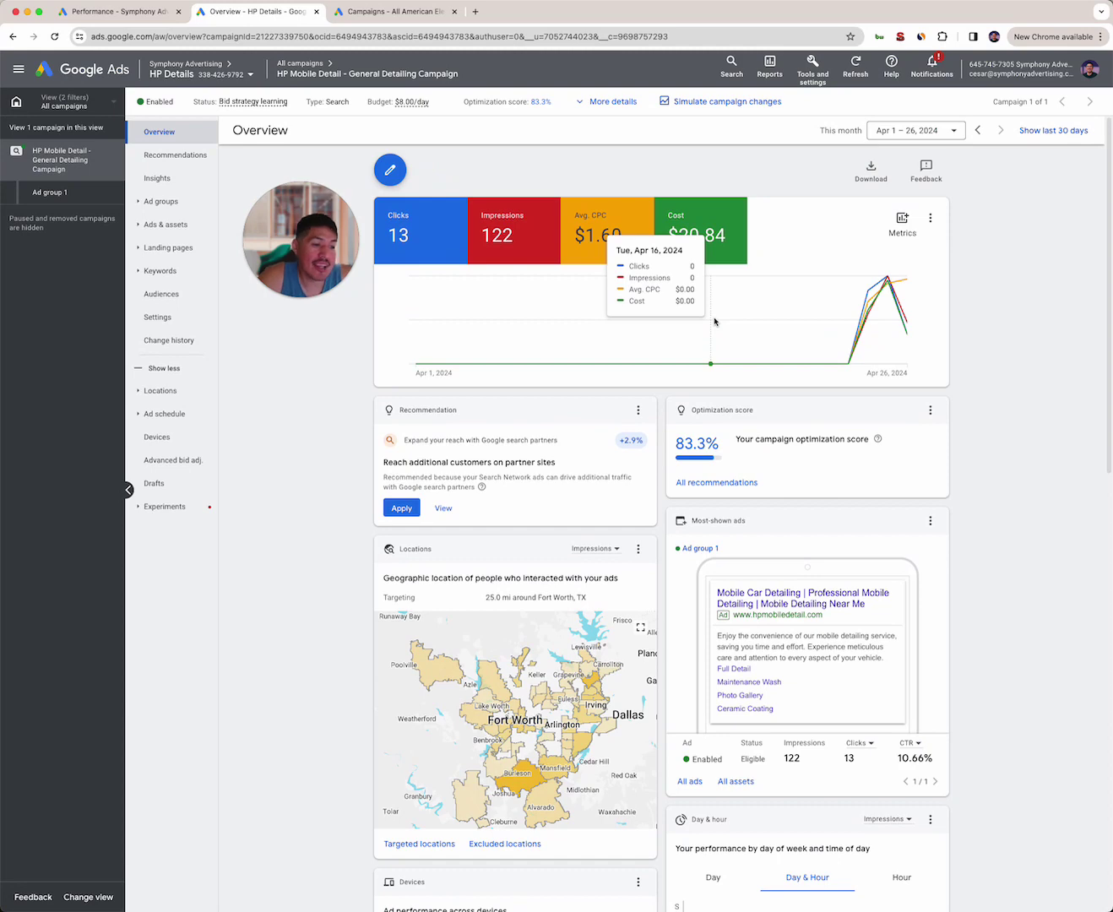
pyautogui.scroll(-3, 715, 321)
pyautogui.scroll(3, 734, 325)
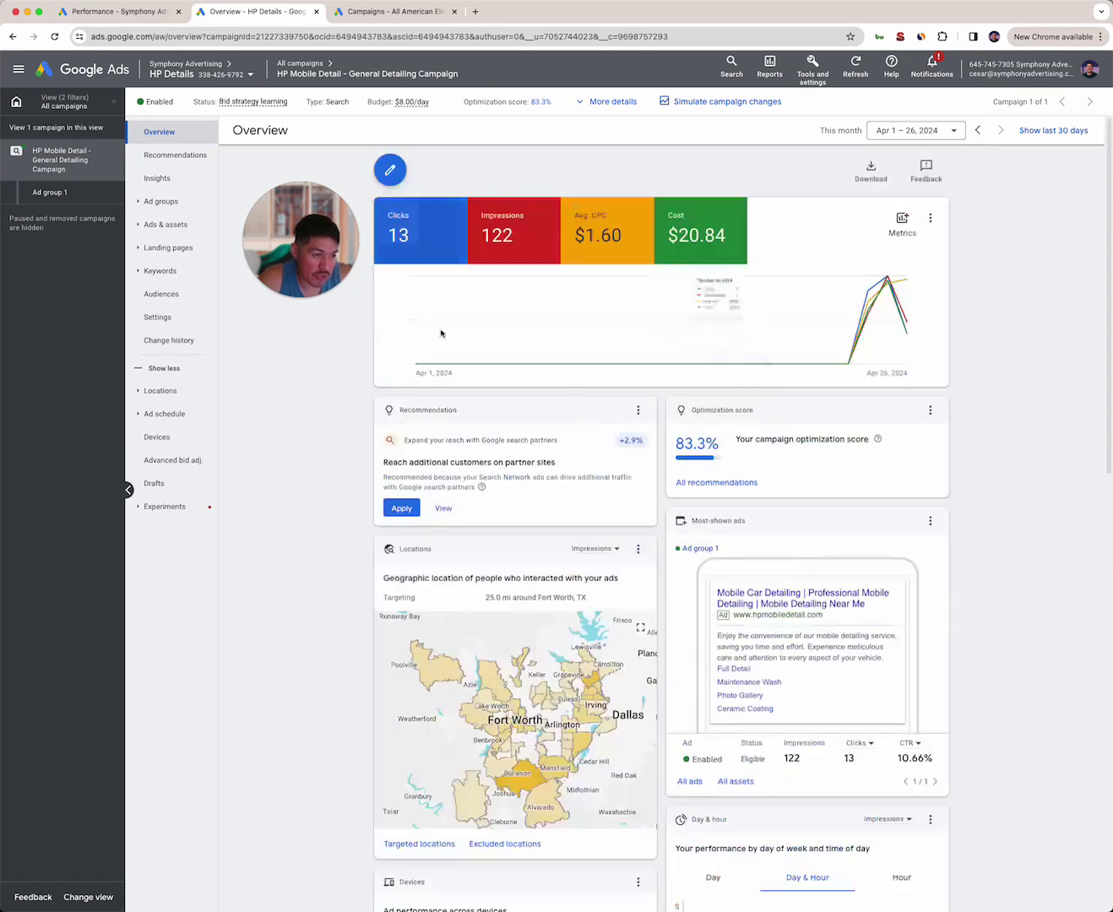
# Remove Avg. CPC from the overview chart, and add and plot the Conversions metric.
pyautogui.click(653, 261)
pyautogui.click(929, 219)
pyautogui.click(818, 229)
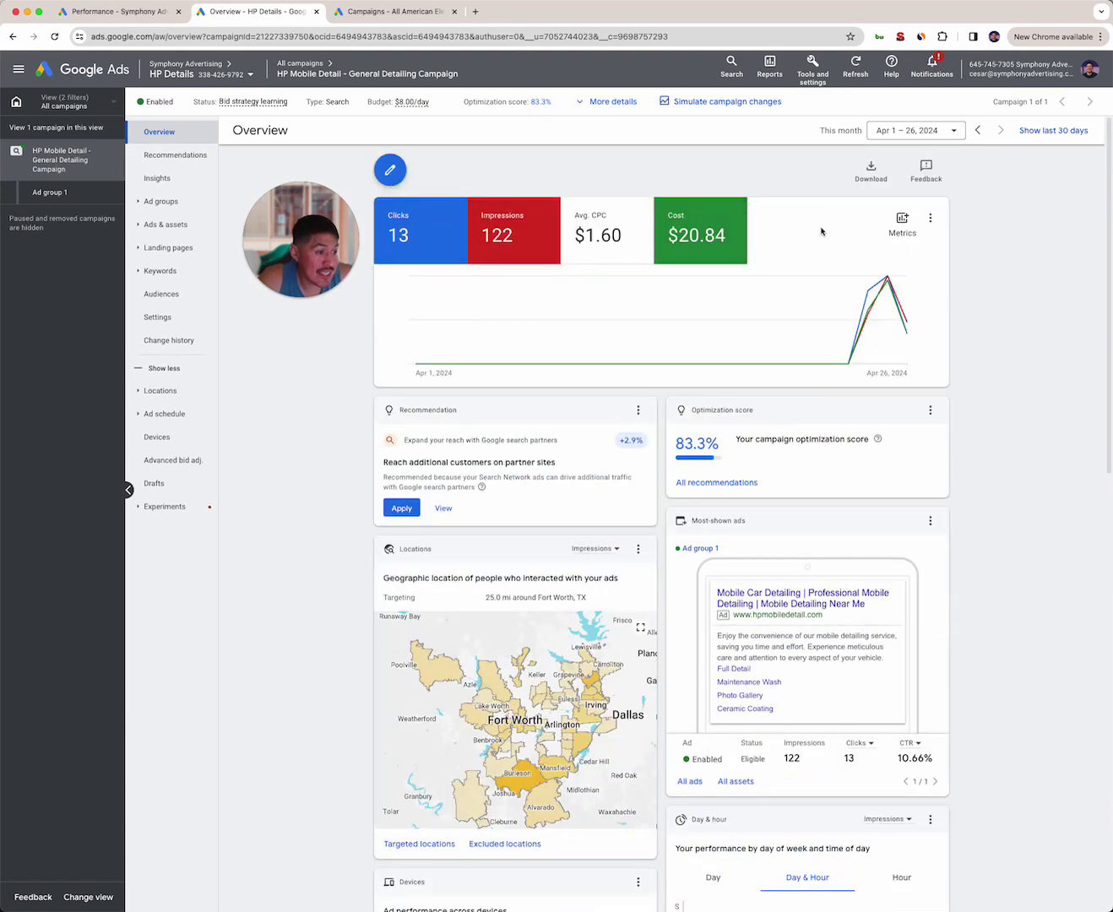
pyautogui.click(902, 221)
pyautogui.moveTo(279, 265); pyautogui.dragTo(103, 331)
pyautogui.click(321, 201)
pyautogui.click(303, 225)
pyautogui.click(257, 890)
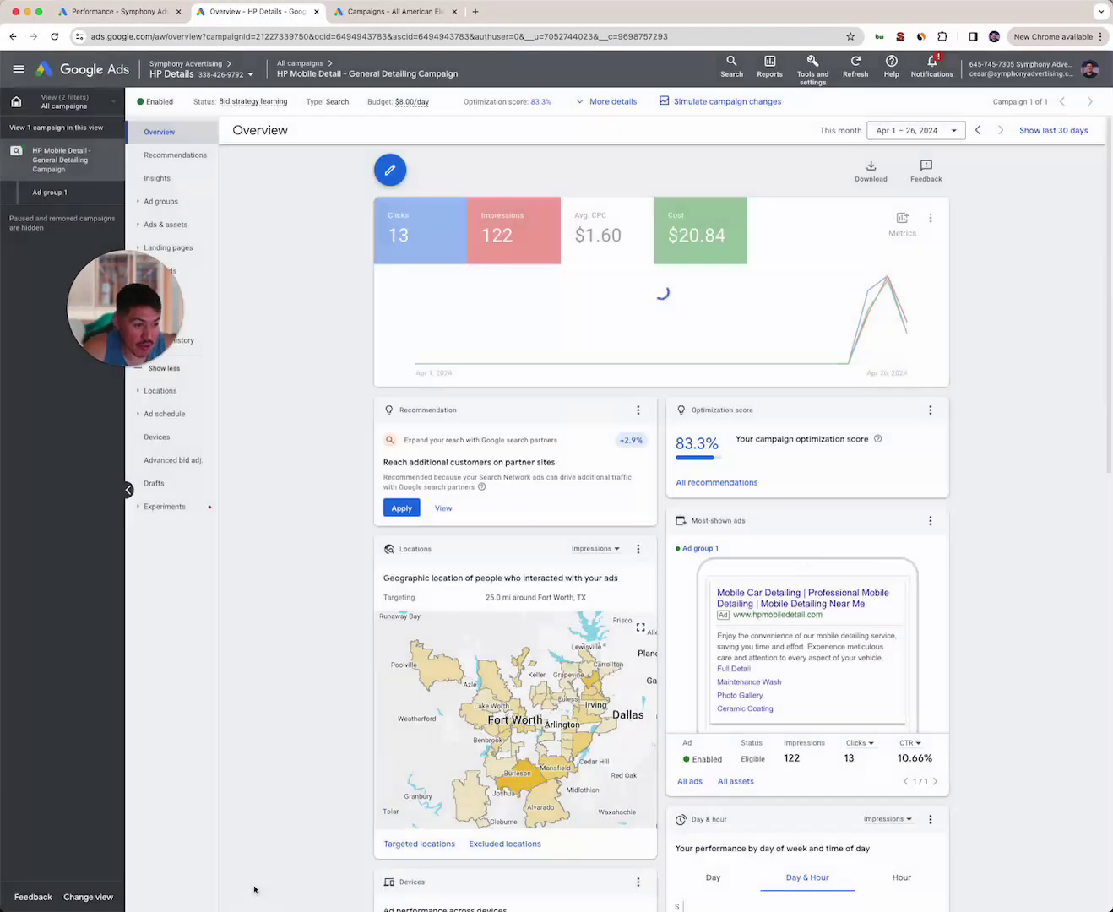
pyautogui.click(793, 236)
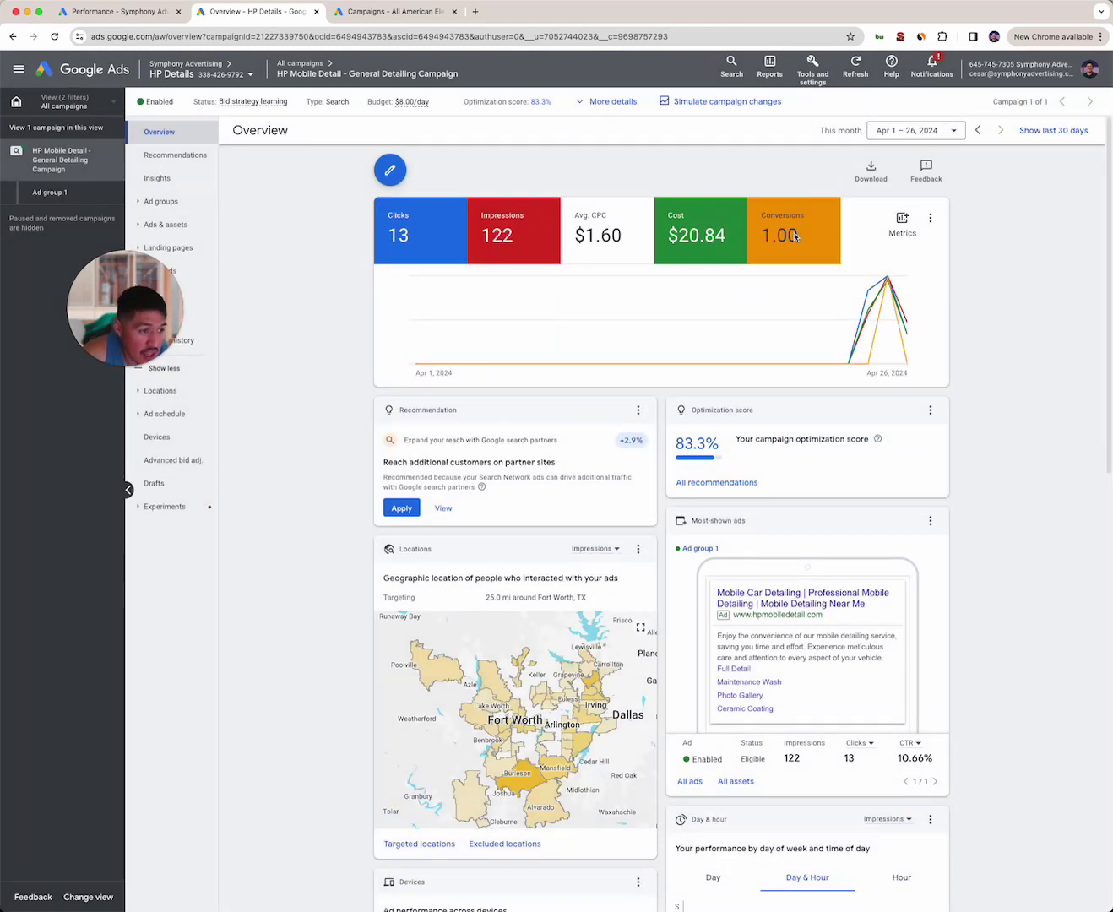
# Plot Avg. CPC in place of Impressions on the overview chart.
pyautogui.click(630, 245)
pyautogui.click(449, 234)
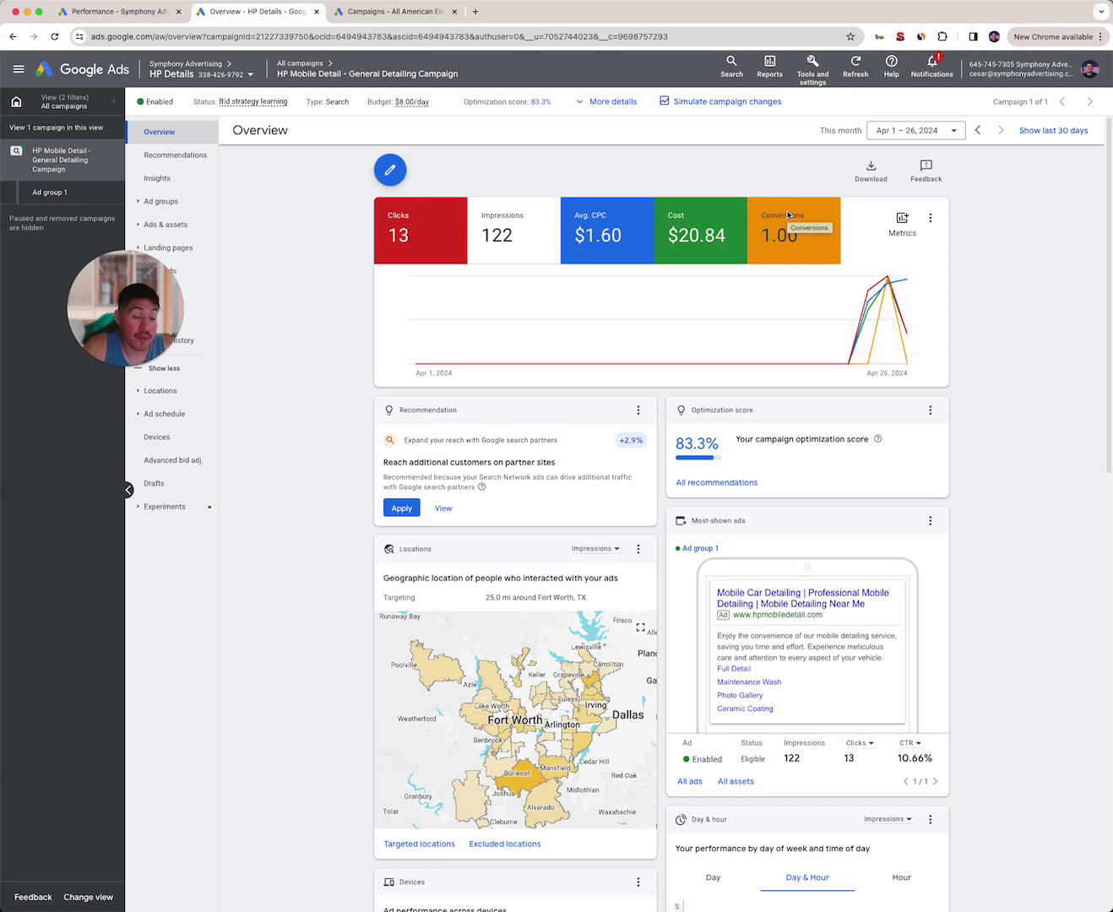
pyautogui.moveTo(128, 295); pyautogui.dragTo(372, 340)
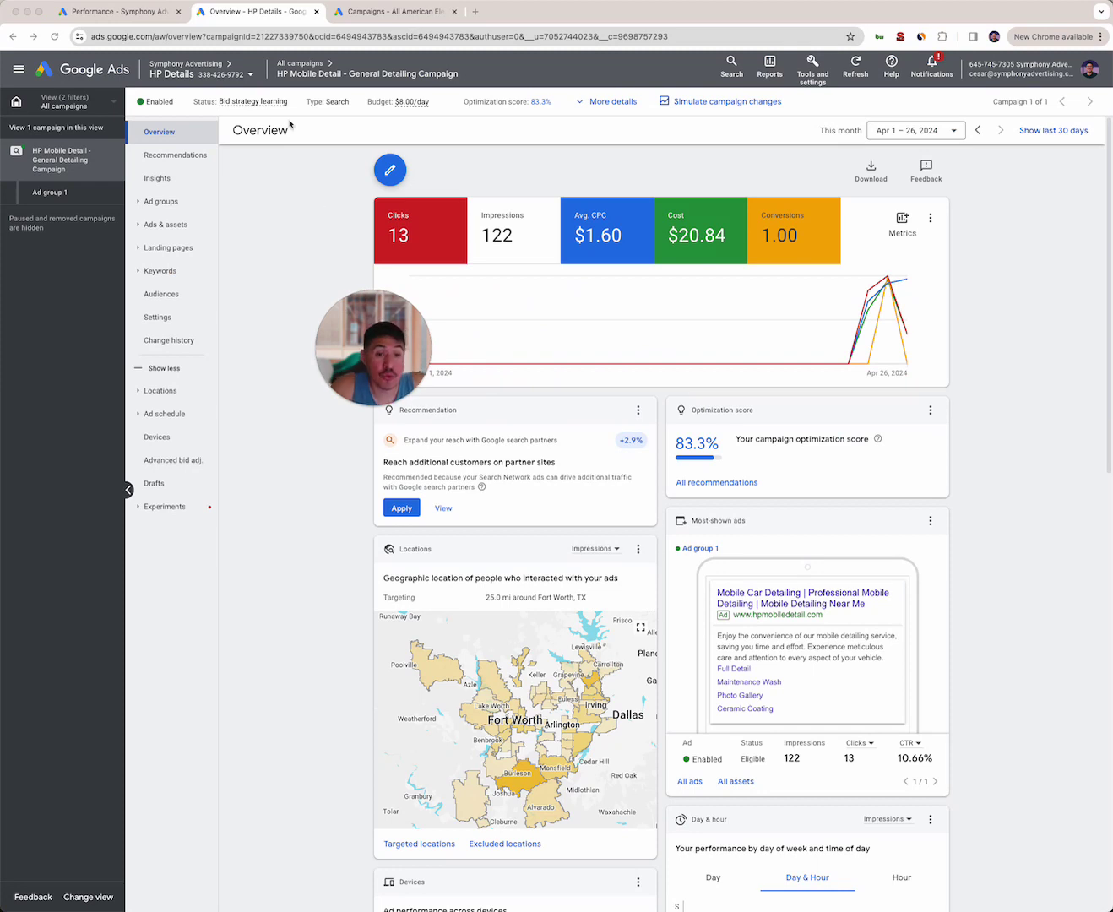
# Open the table of all campaigns and view its click, cost and conversion columns.
pyautogui.doubleClick(306, 64)
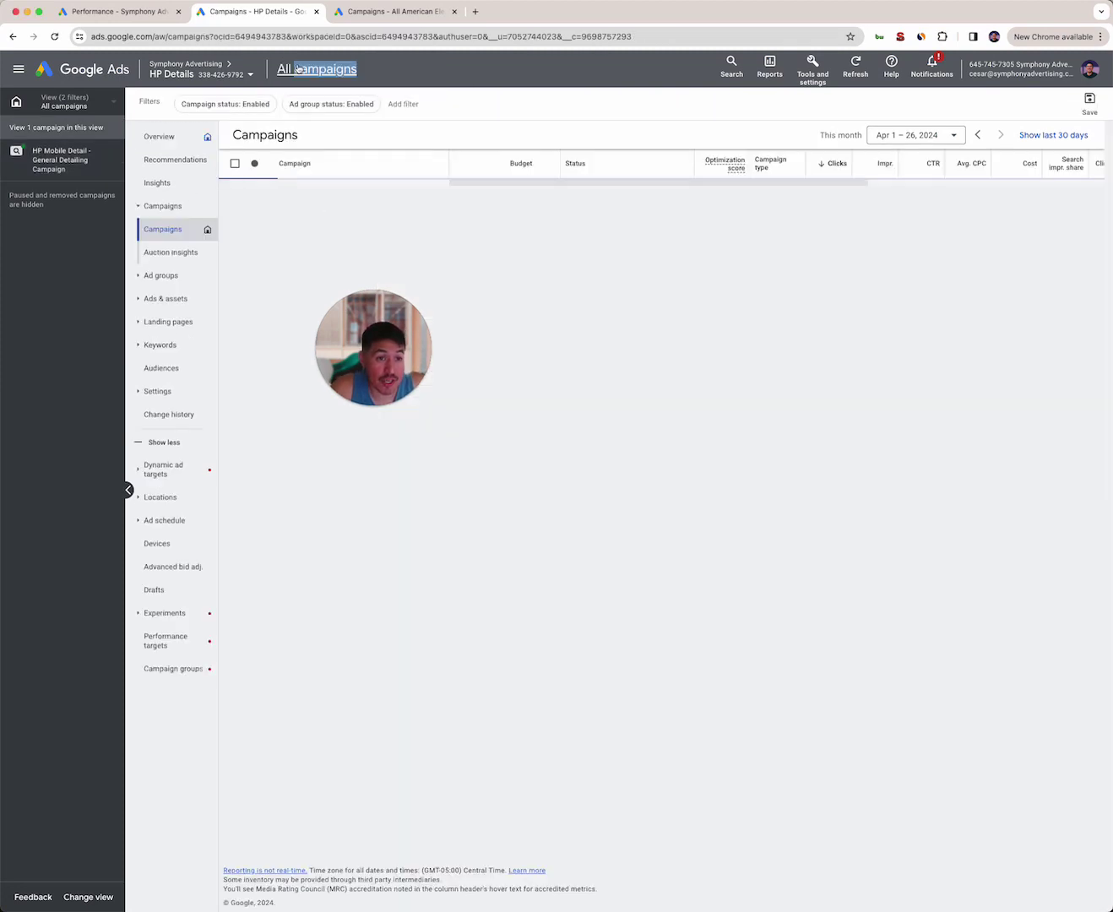
pyautogui.moveTo(361, 410); pyautogui.dragTo(354, 484)
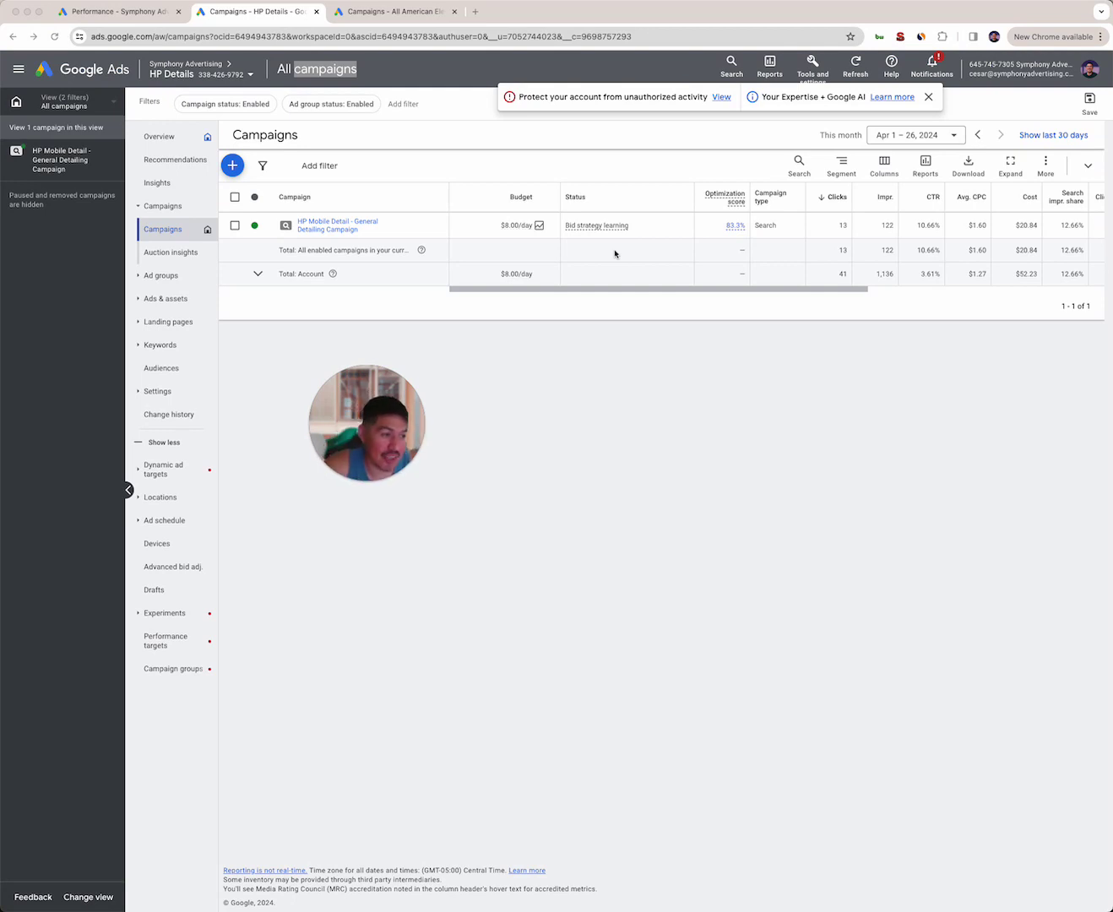
pyautogui.moveTo(381, 437)
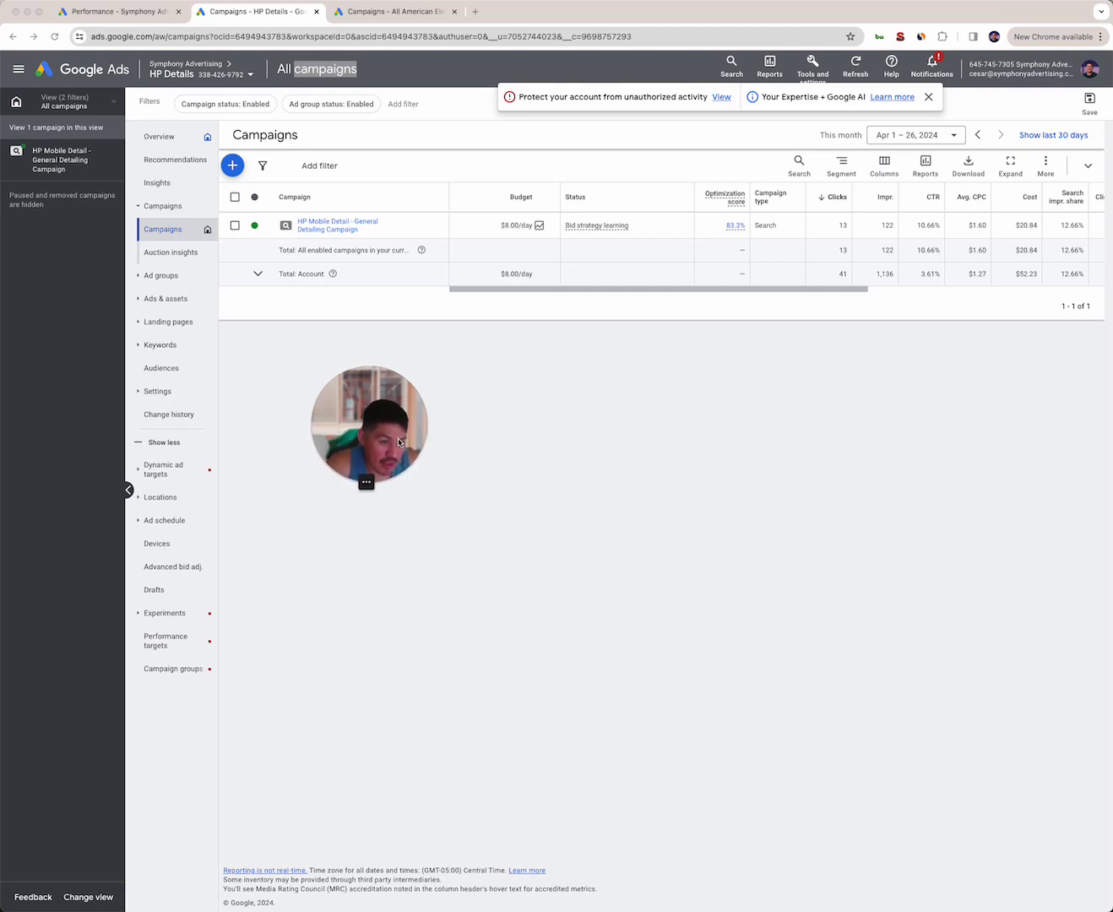
pyautogui.moveTo(381, 437); pyautogui.dragTo(582, 472)
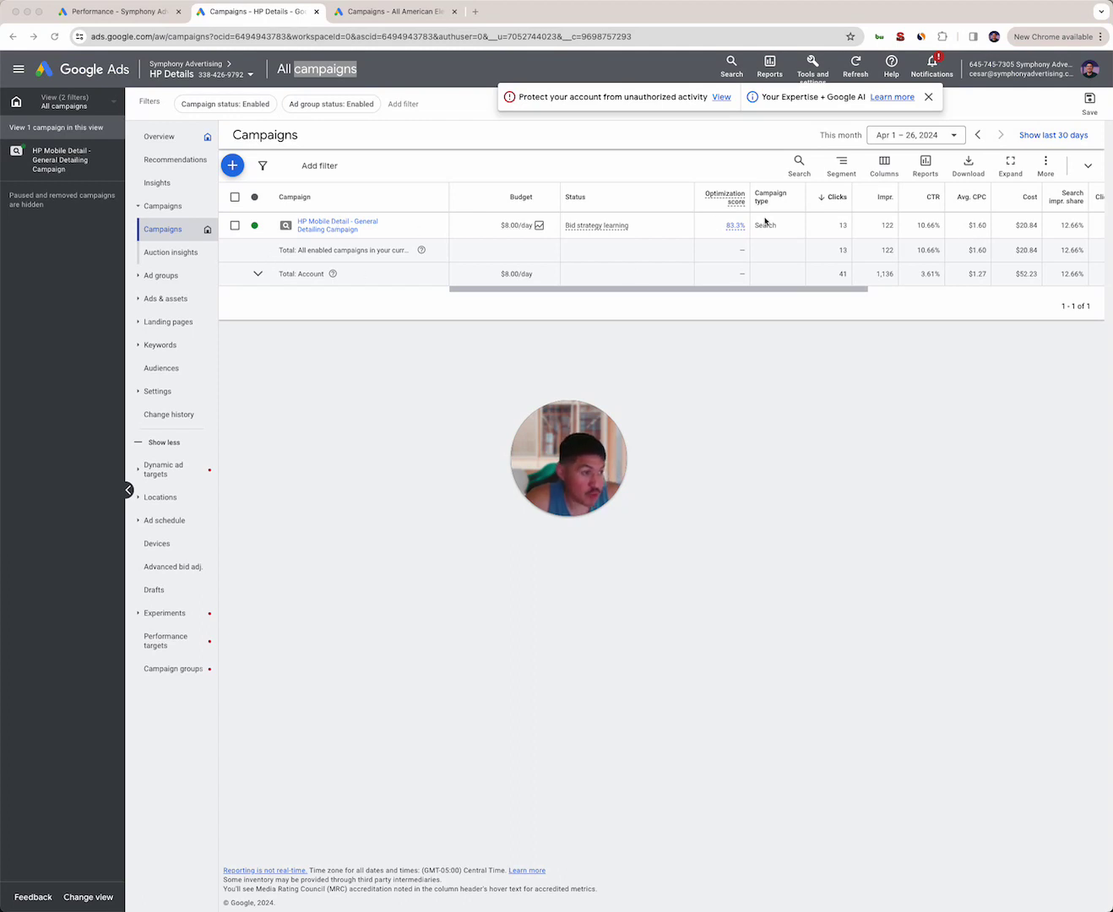
pyautogui.moveTo(831, 290); pyautogui.dragTo(1003, 295)
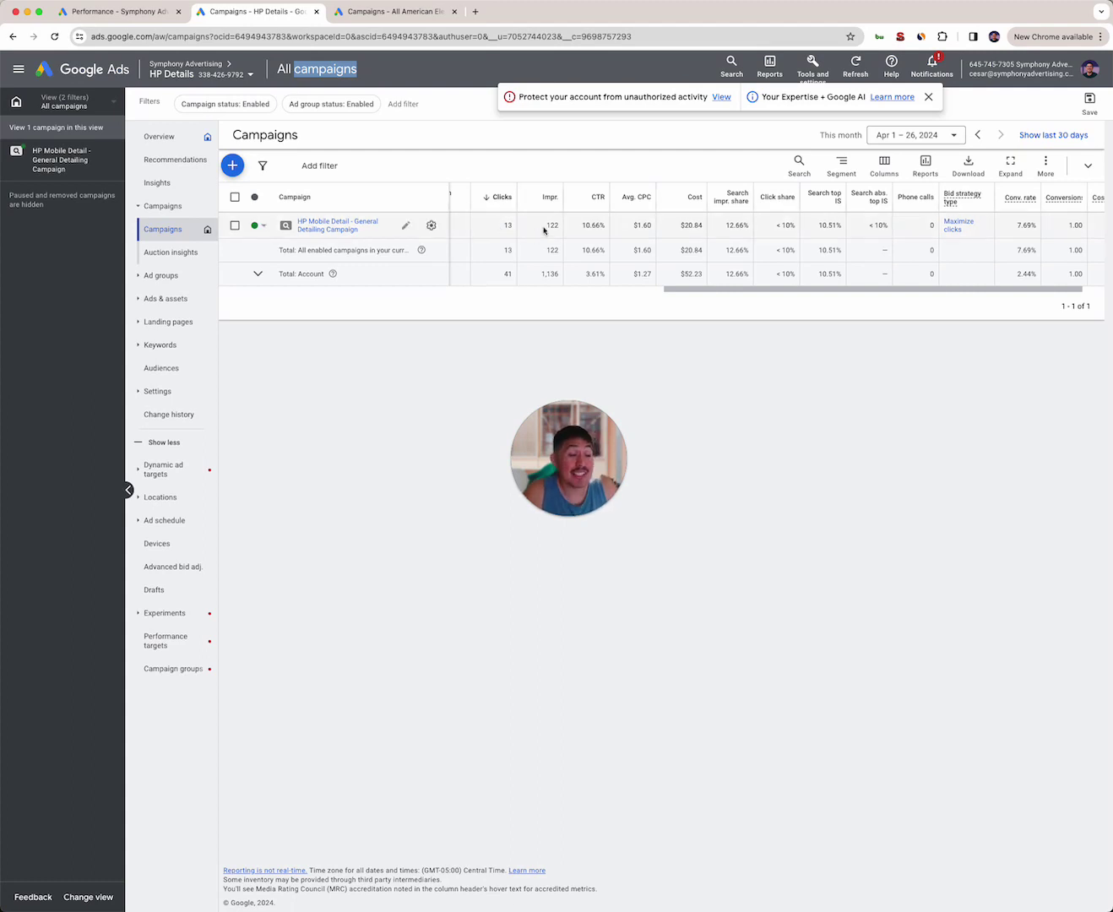
# Search Google for "mobile detailing near me" in a new tab and look through the sponsored and organic results.
pyautogui.click(478, 13)
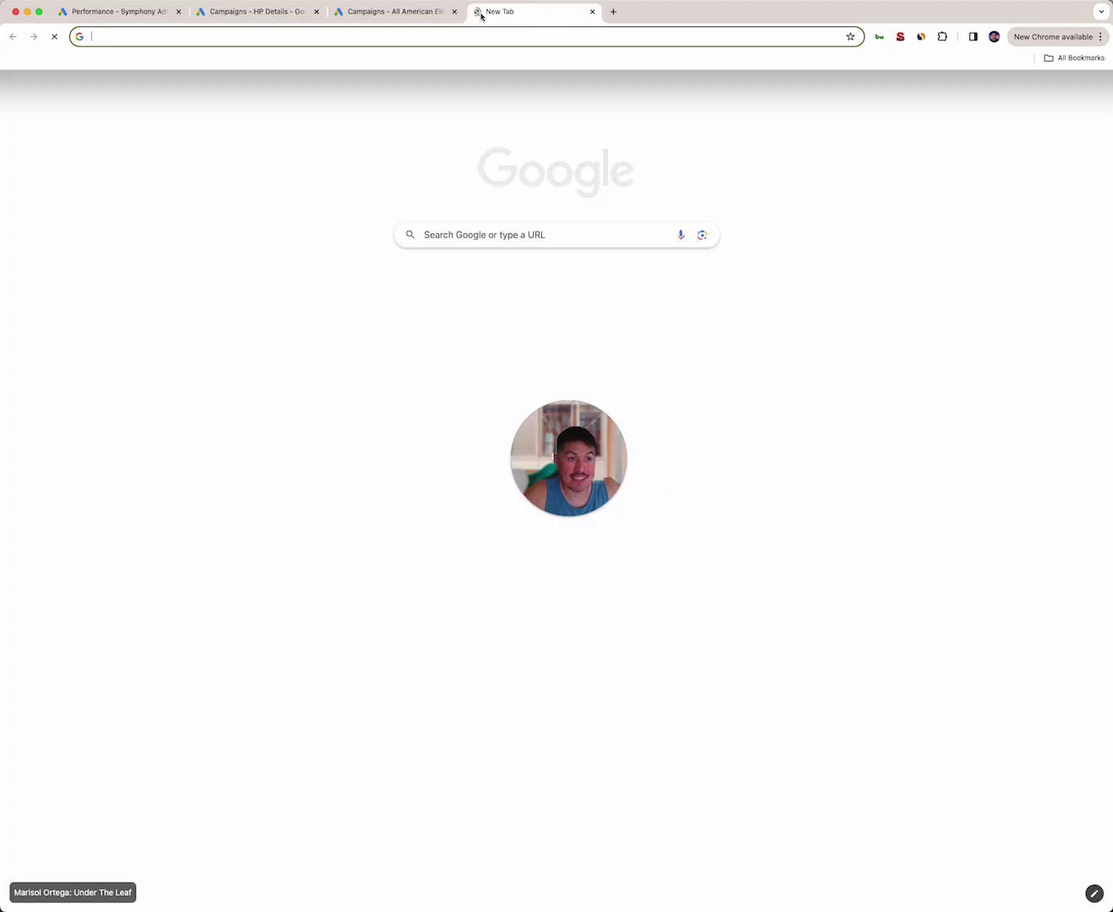
pyautogui.write('mobile de')
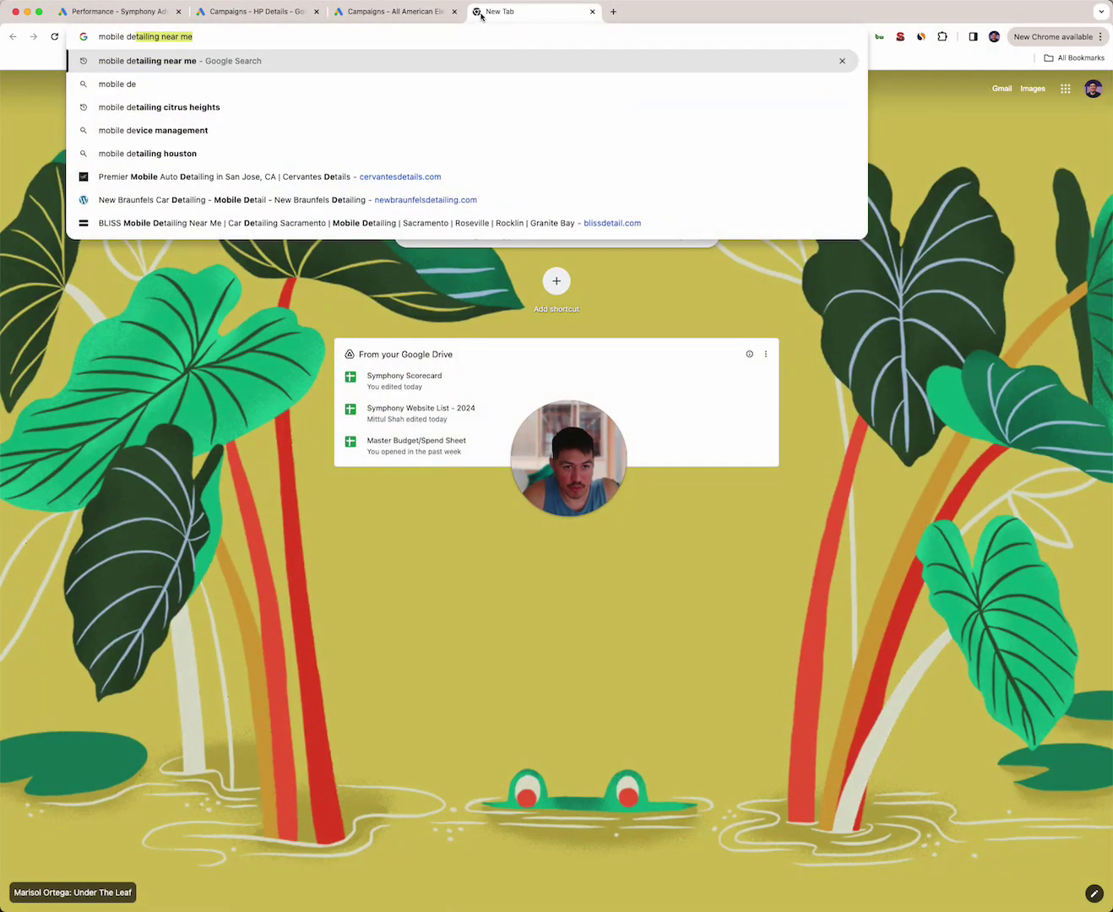
pyautogui.press('Return')
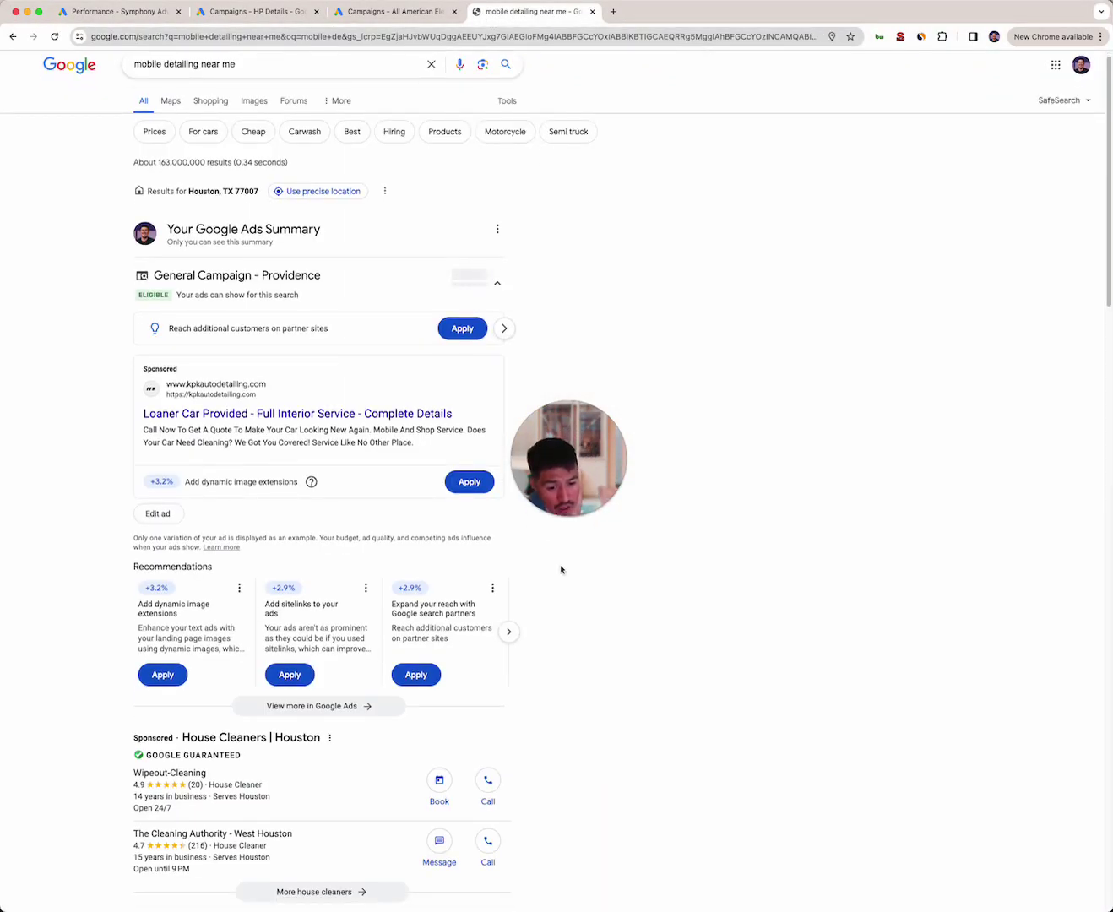
pyautogui.scroll(-15, 591, 592)
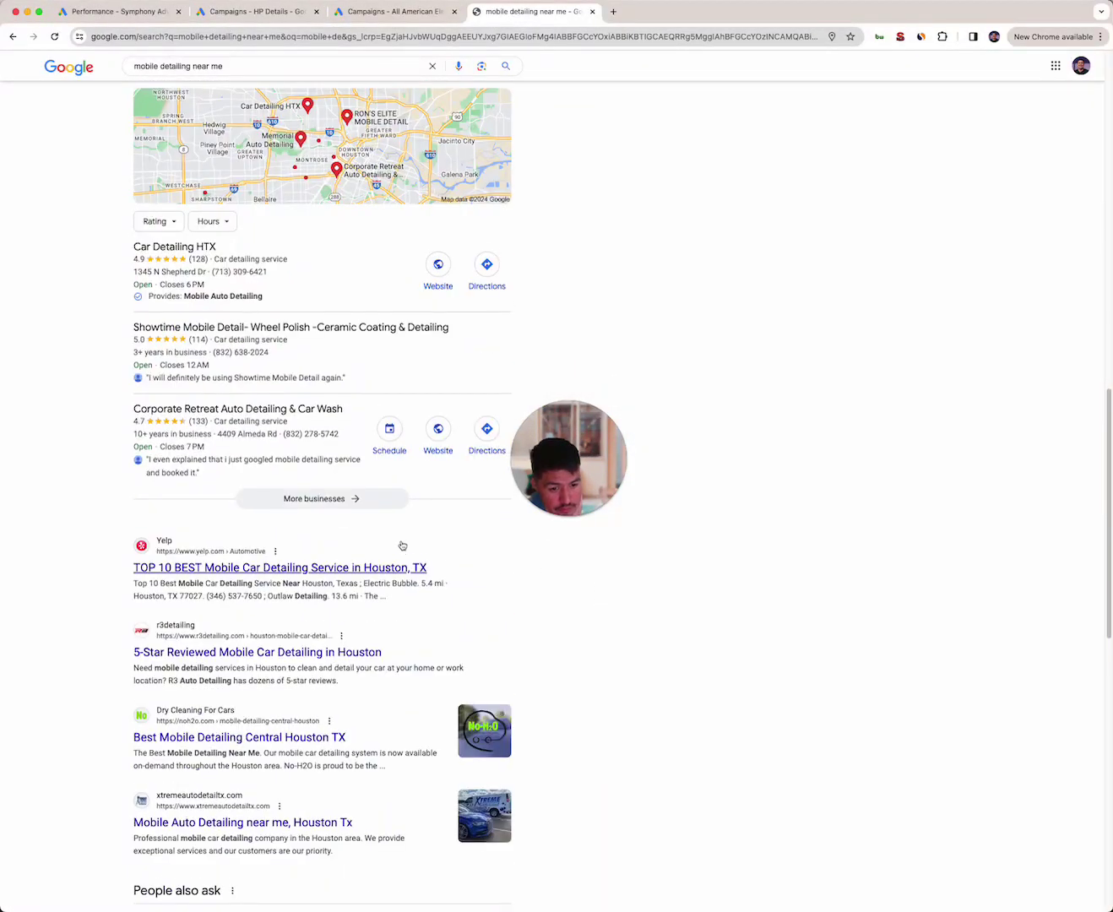
pyautogui.scroll(-7, 414, 550)
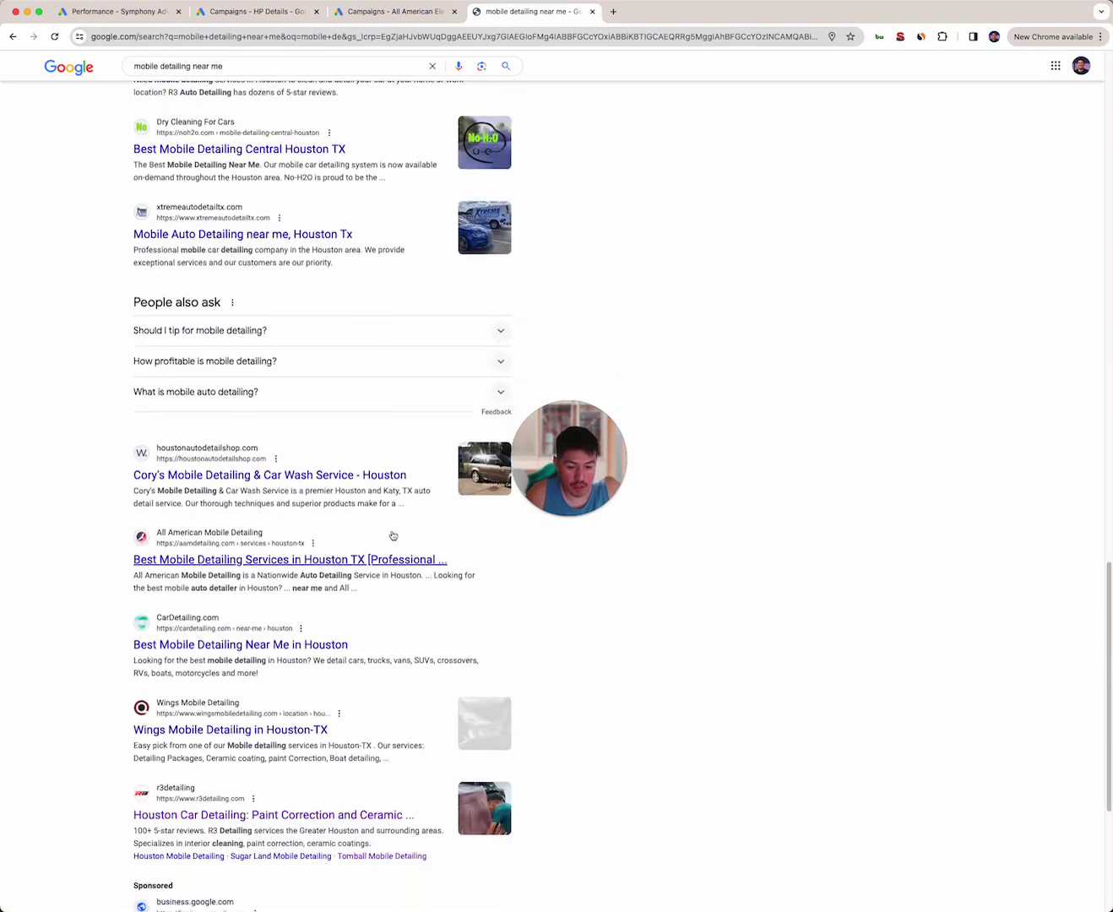
pyautogui.scroll(-4, 393, 537)
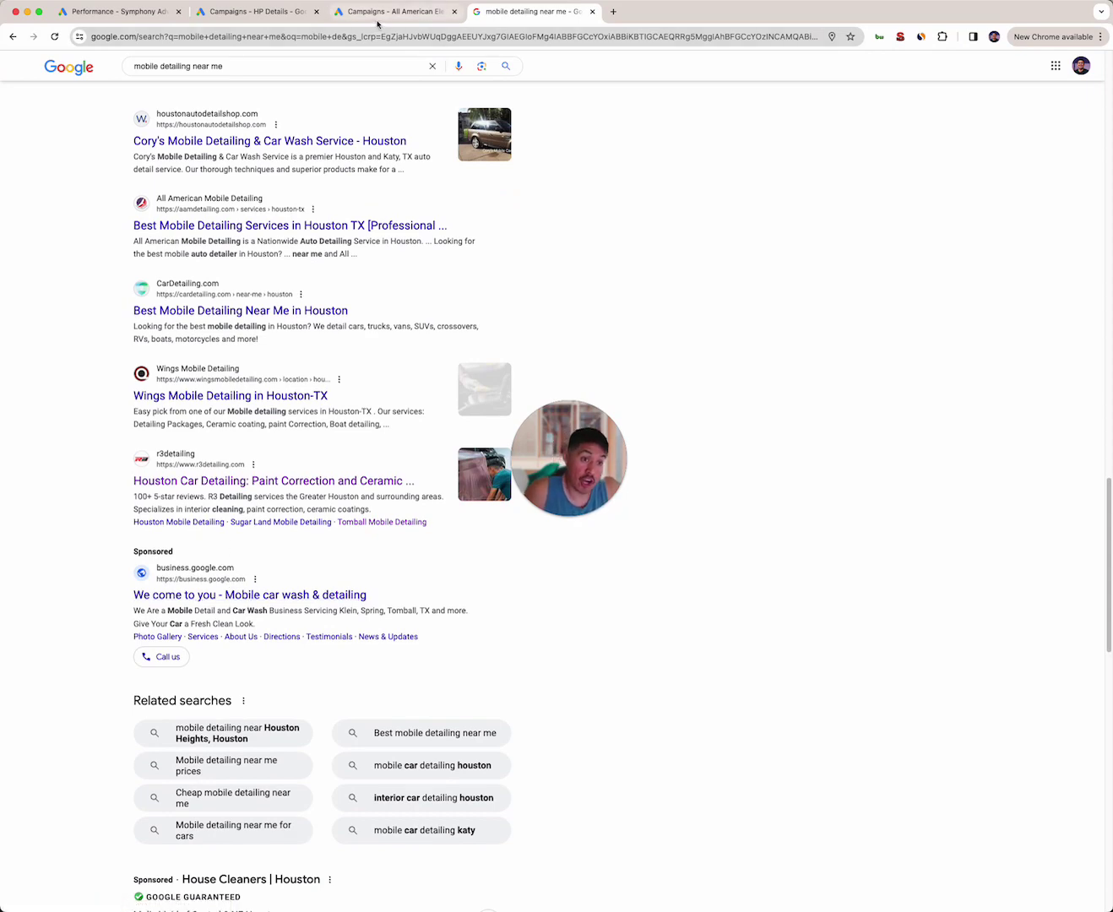
# Return to the campaigns table and calculate 122/13, impressions per click, with the system search.
pyautogui.click(323, 22)
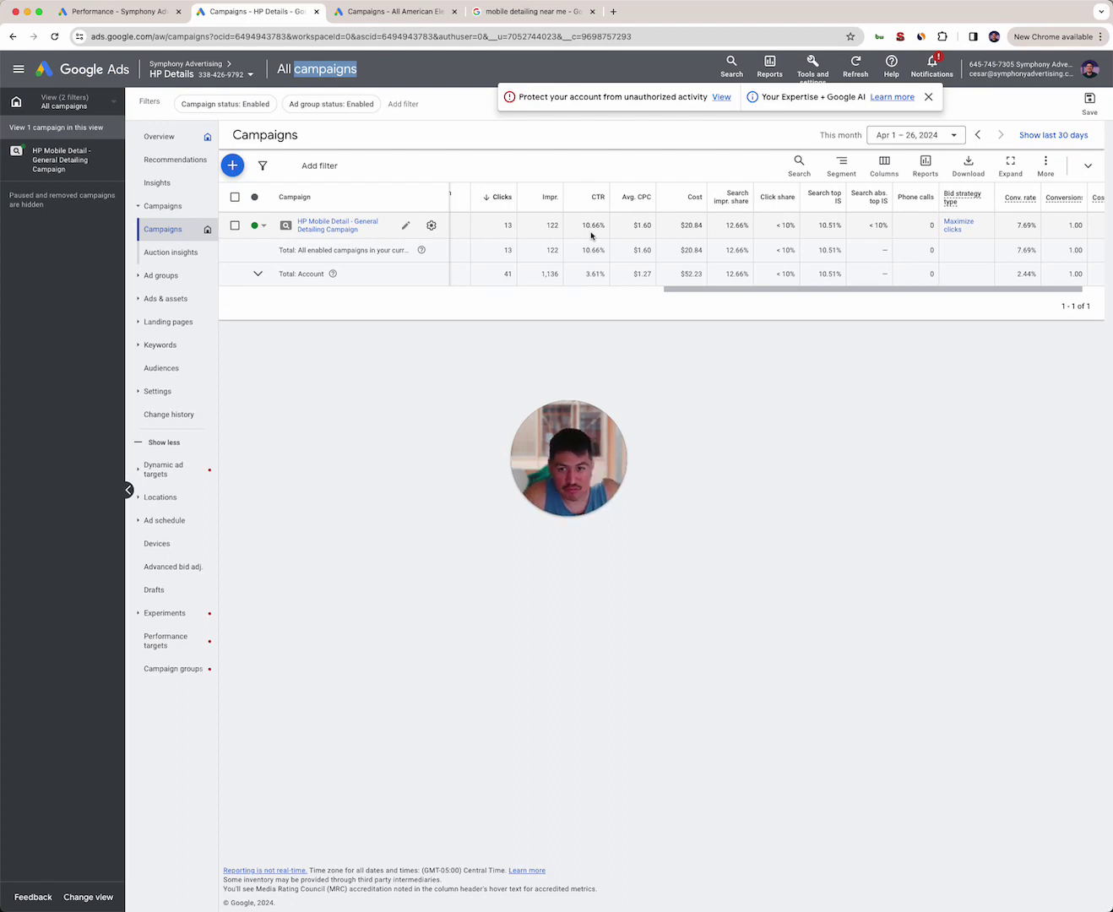
pyautogui.press('super+space')
pyautogui.moveTo(263, 306); pyautogui.dragTo(467, 387)
pyautogui.write('122')
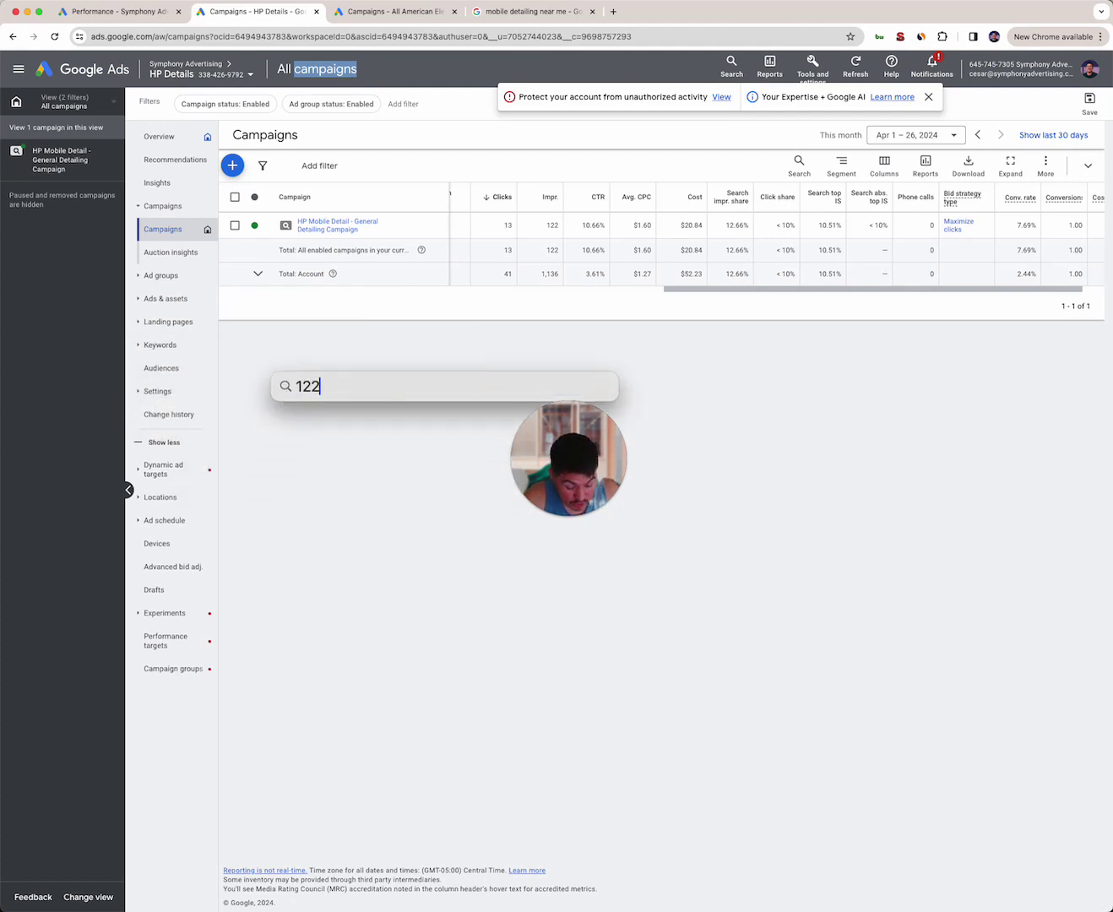
pyautogui.write('/13')
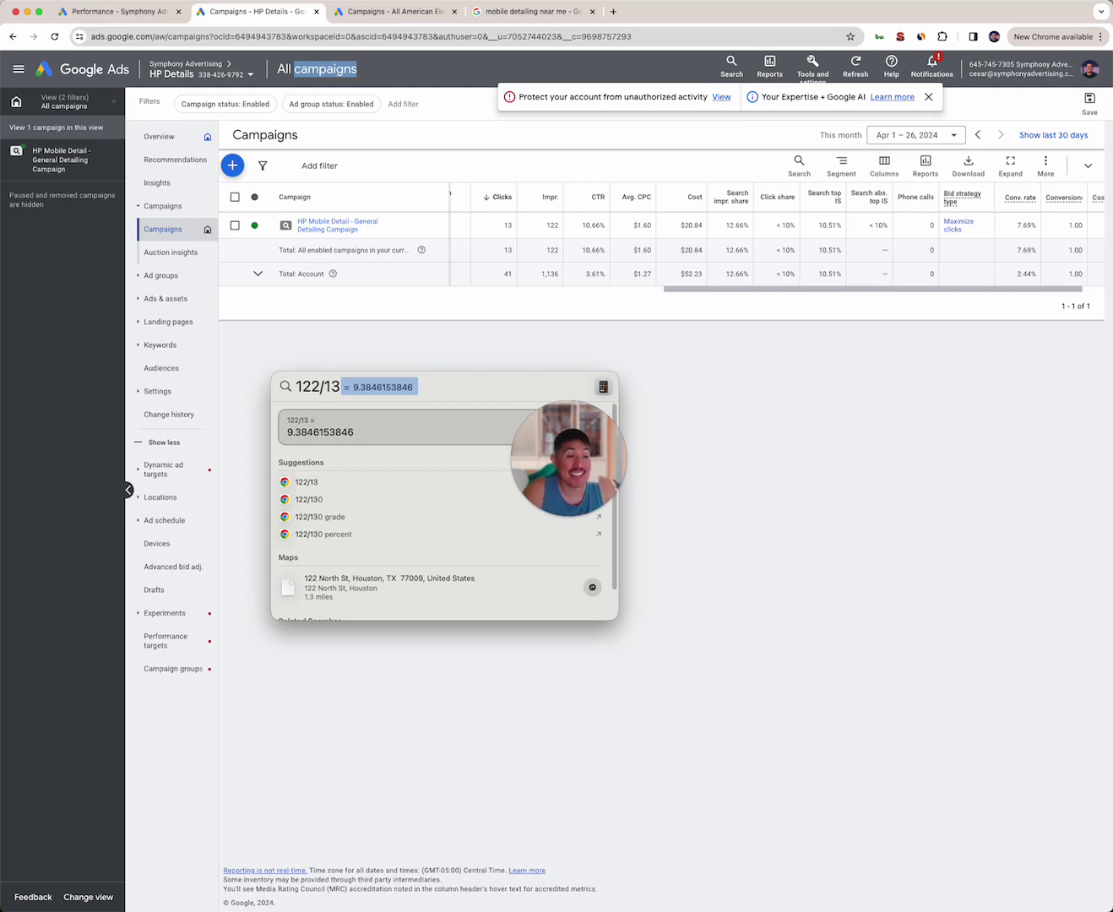
pyautogui.click(761, 413)
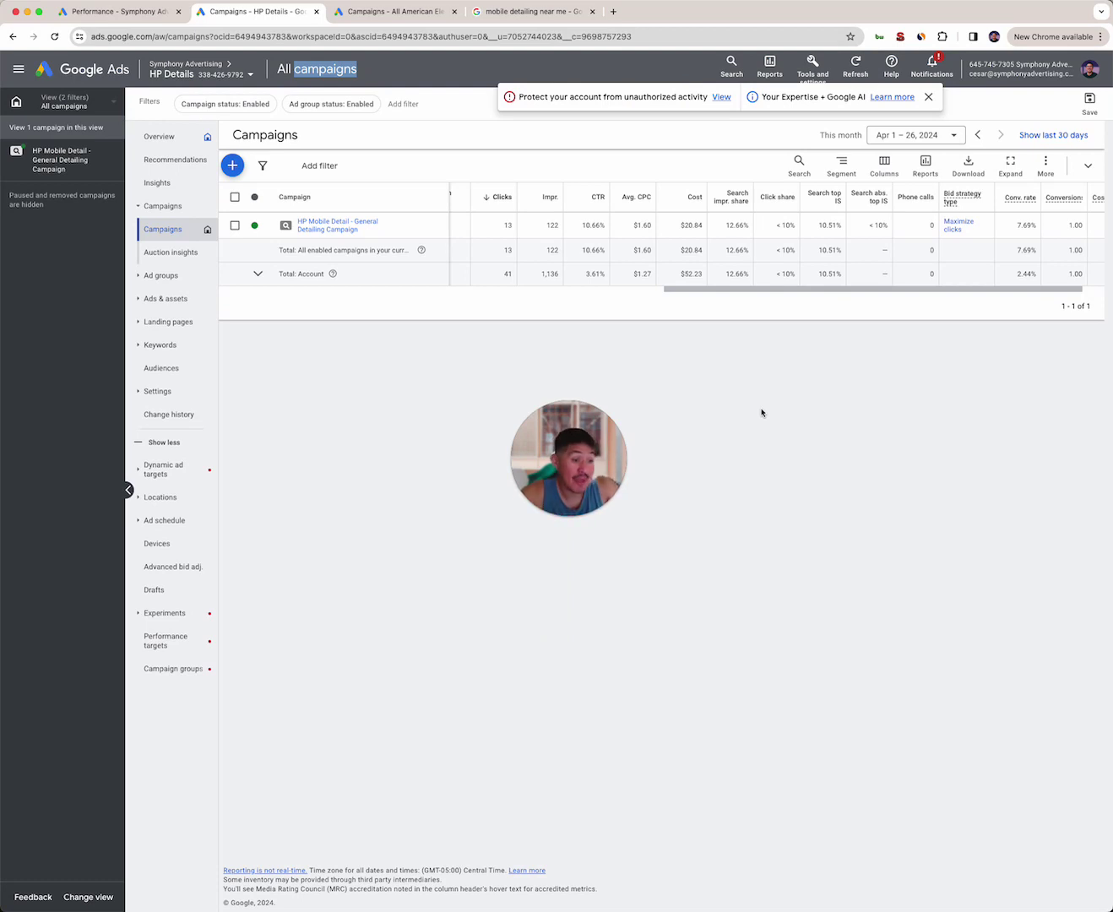
# Examine the campaign's metrics through to the Cost / conv. column and dismiss the notification banner.
pyautogui.moveTo(628, 440)
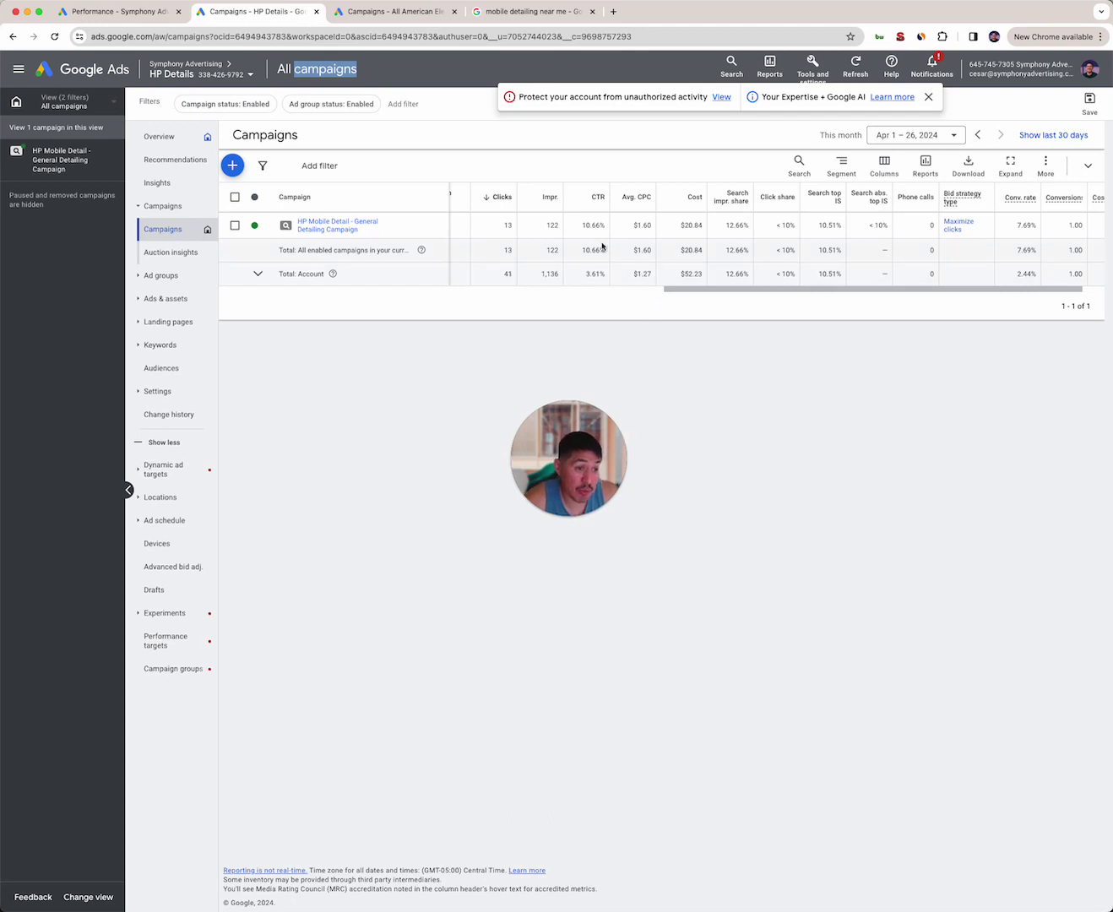
pyautogui.moveTo(549, 447); pyautogui.dragTo(359, 445)
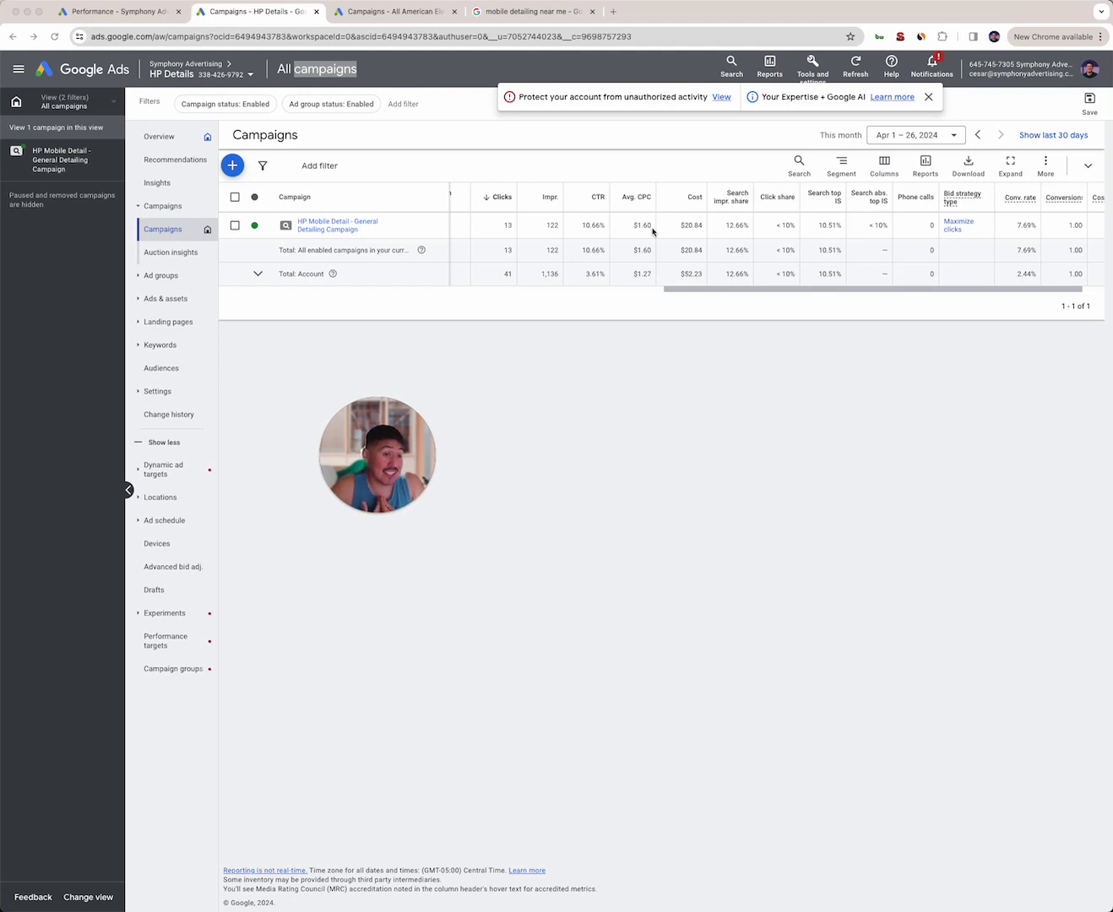
pyautogui.click(706, 308)
pyautogui.click(715, 301)
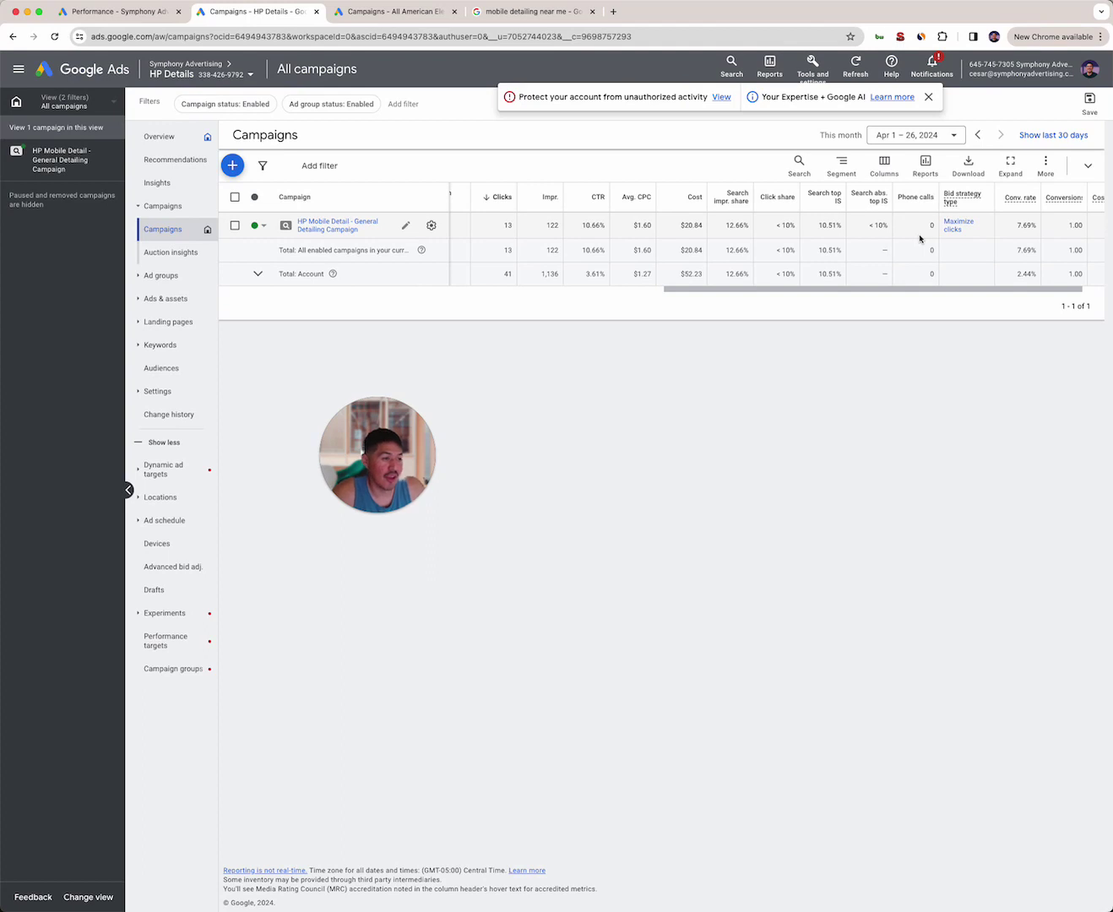
pyautogui.moveTo(889, 290); pyautogui.dragTo(917, 291)
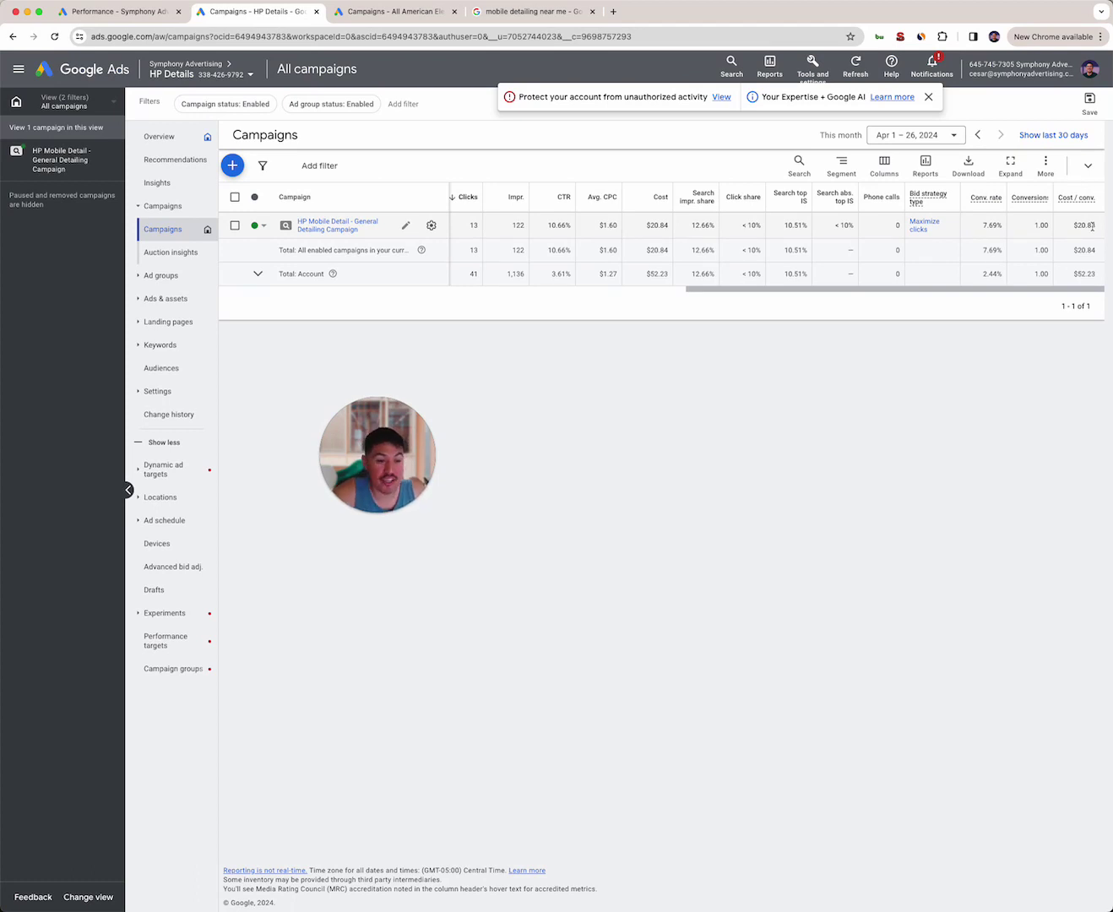
pyautogui.click(928, 96)
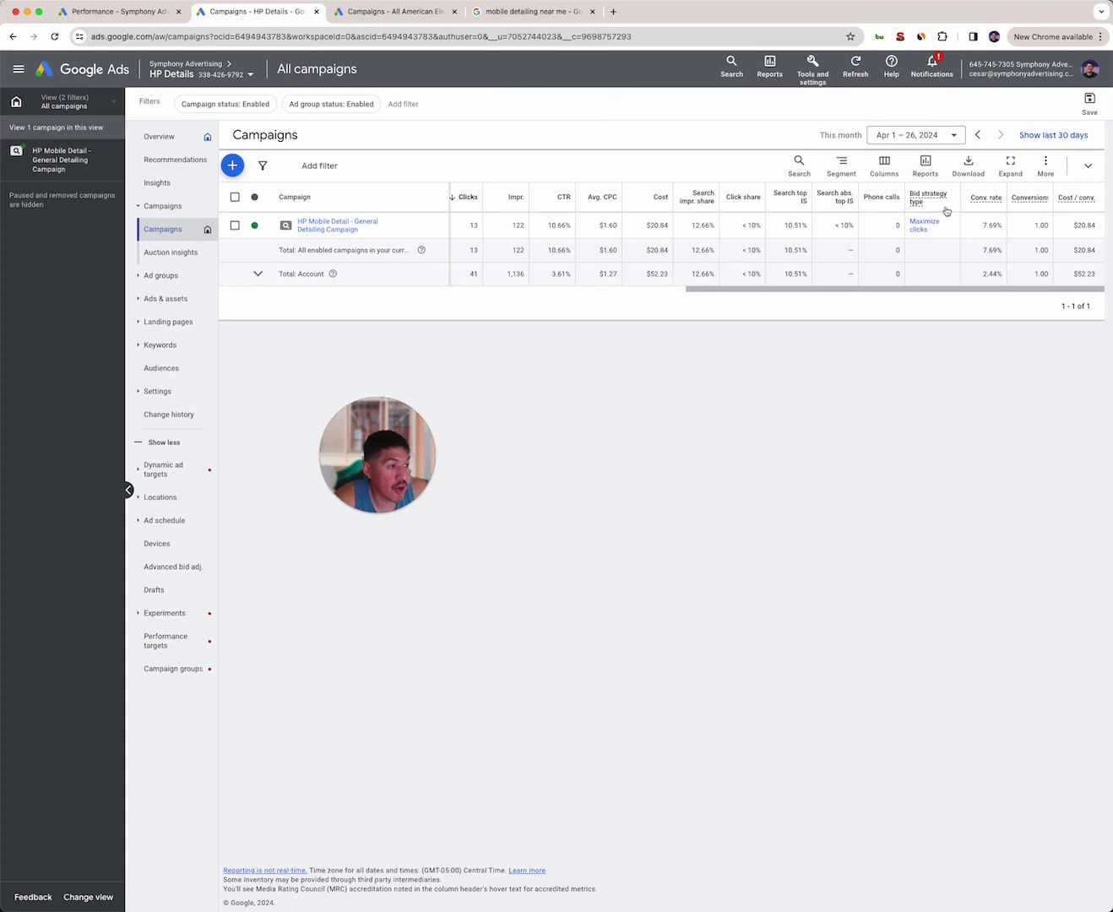
# Open the account's conversion goals summary and examine the listed conversion actions.
pyautogui.click(812, 66)
pyautogui.click(739, 148)
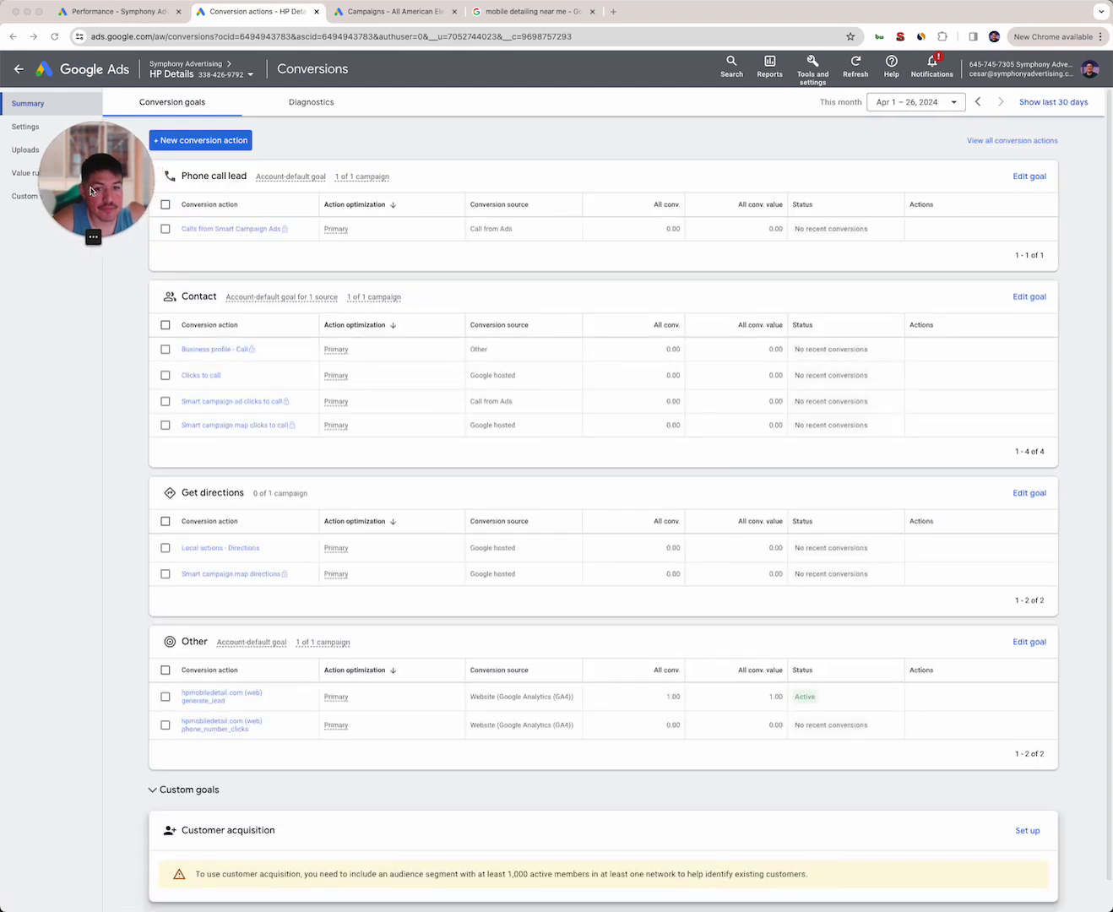
pyautogui.scroll(-2, 683, 329)
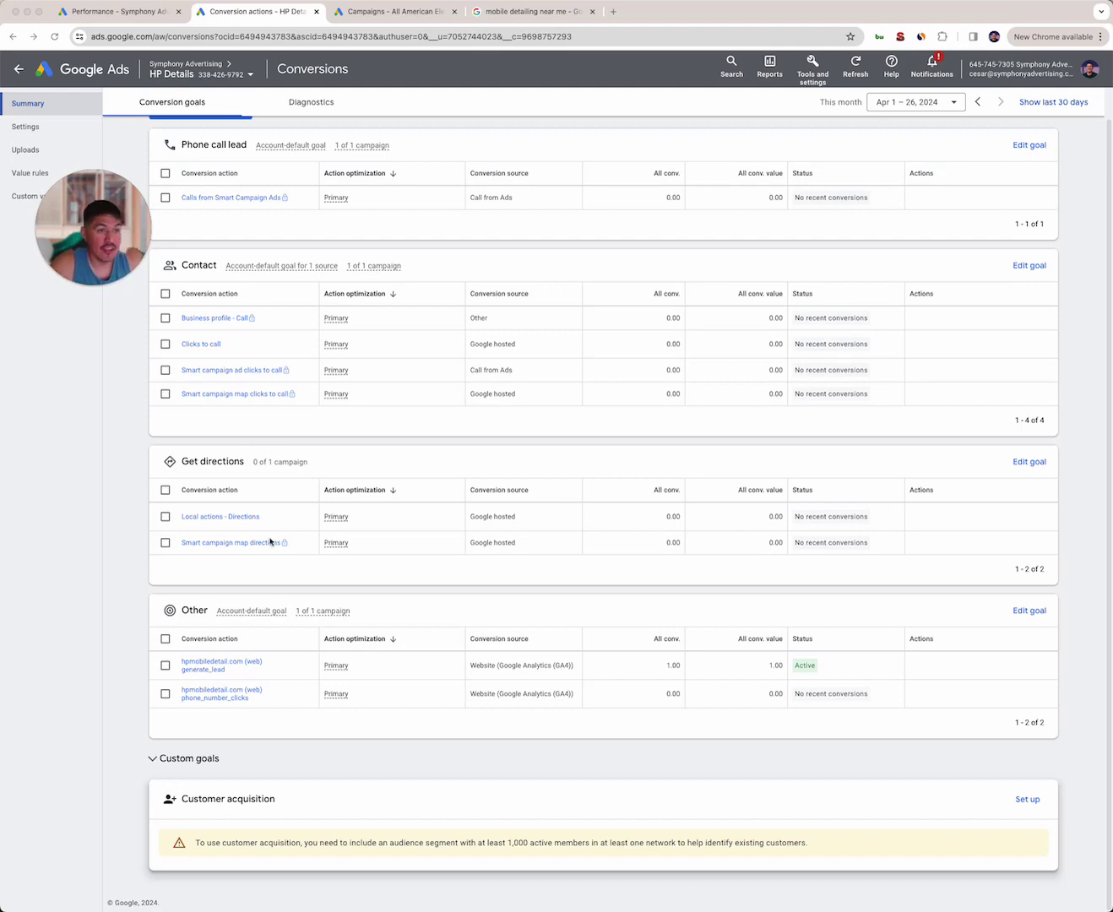
pyautogui.click(612, 11)
pyautogui.write('analytics')
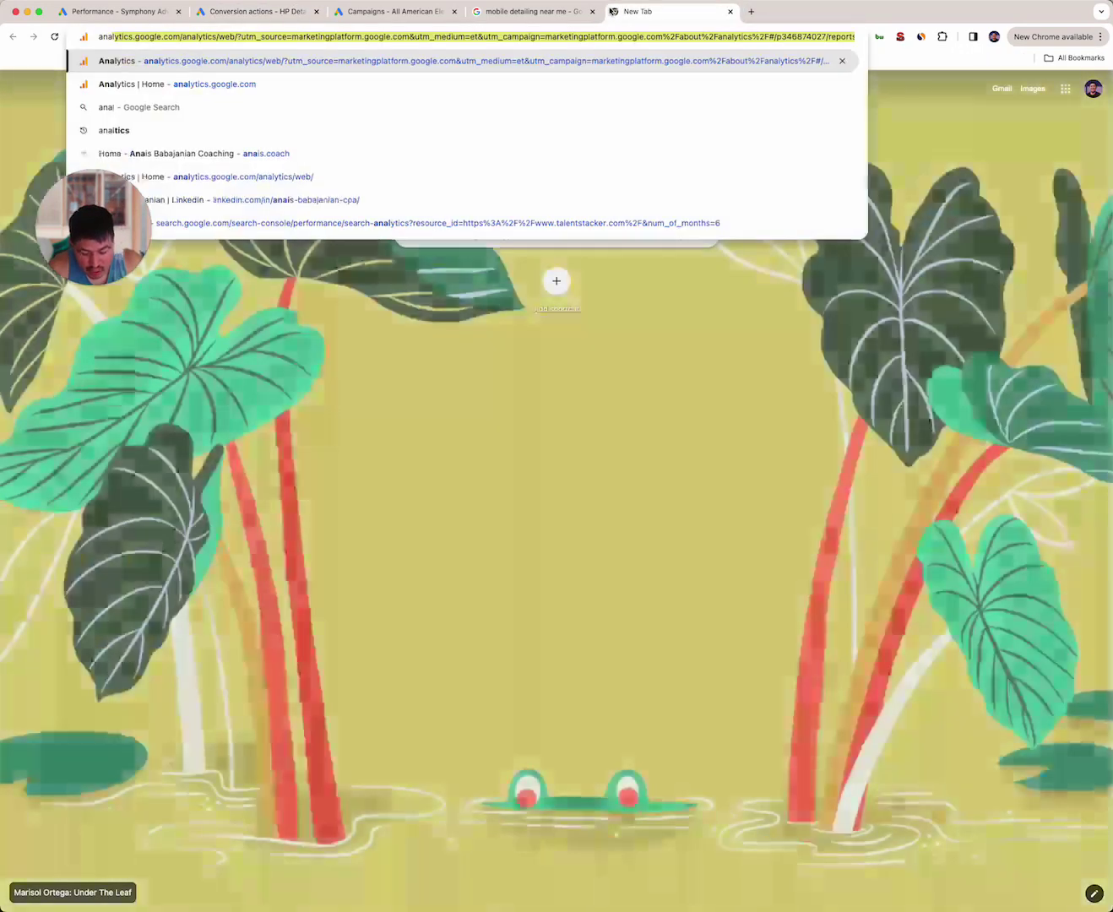
pyautogui.click(361, 15)
pyautogui.click(254, 17)
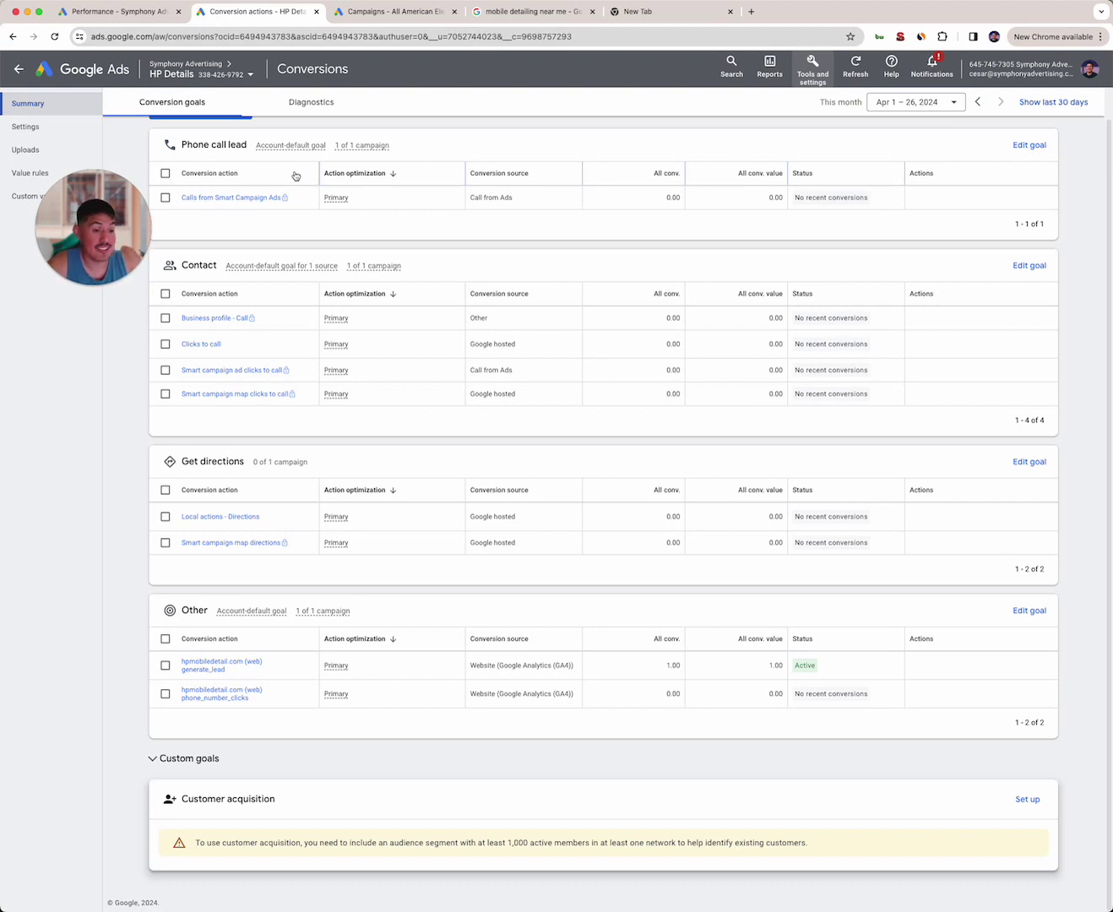
# Go back to the campaigns table and open the HP Mobile Detail - General Detailing Campaign.
pyautogui.moveTo(112, 219); pyautogui.dragTo(1013, 221)
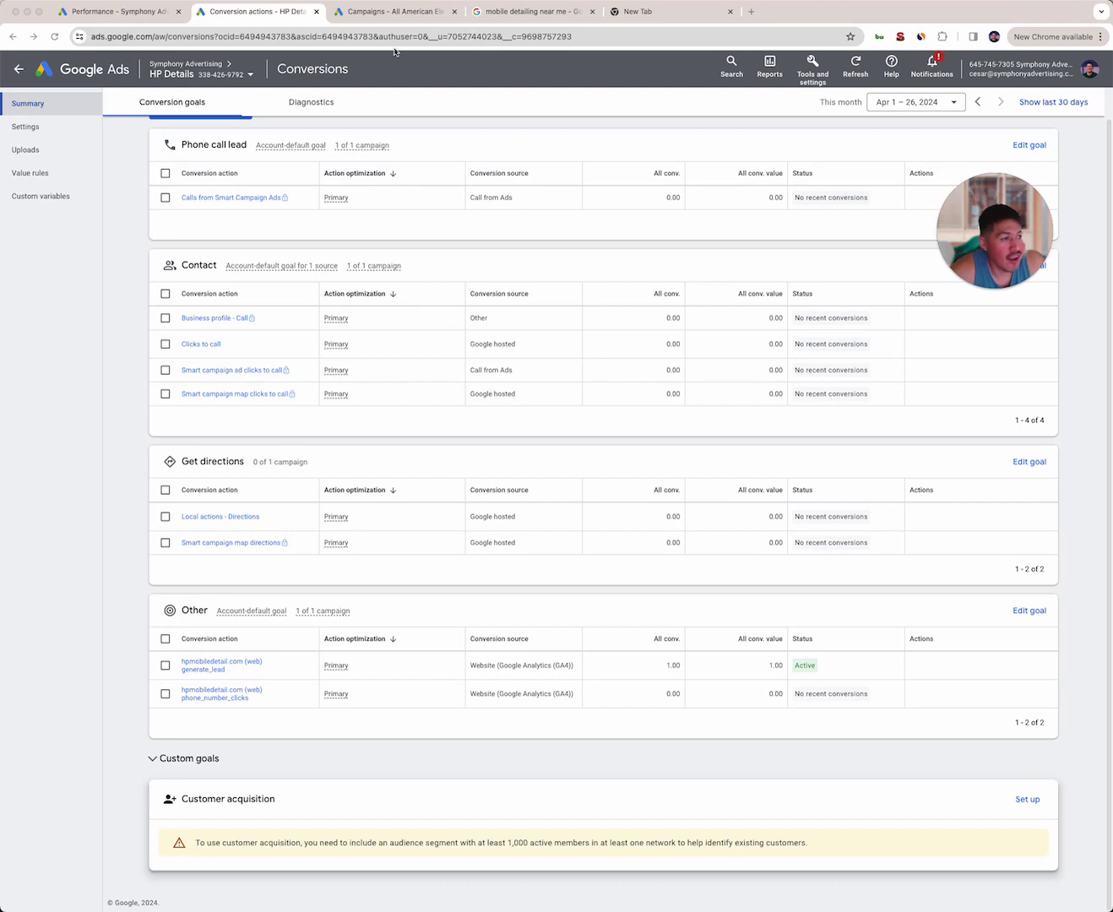
pyautogui.moveTo(997, 242); pyautogui.dragTo(327, 393)
pyautogui.click(102, 371)
pyautogui.press('super+bracketleft')
pyautogui.click(325, 222)
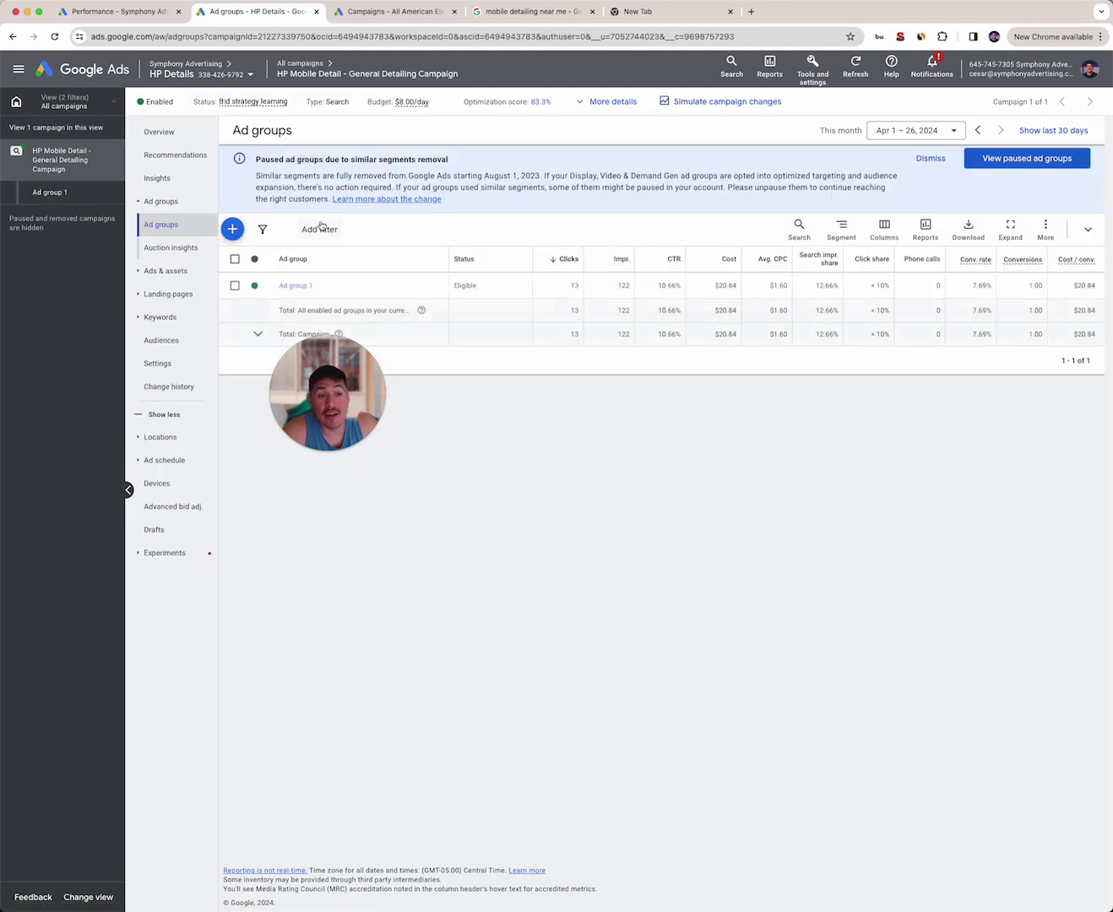
# Open Ad group 1 and examine its search keywords' metrics through to the Cost / conv. column.
pyautogui.click(296, 286)
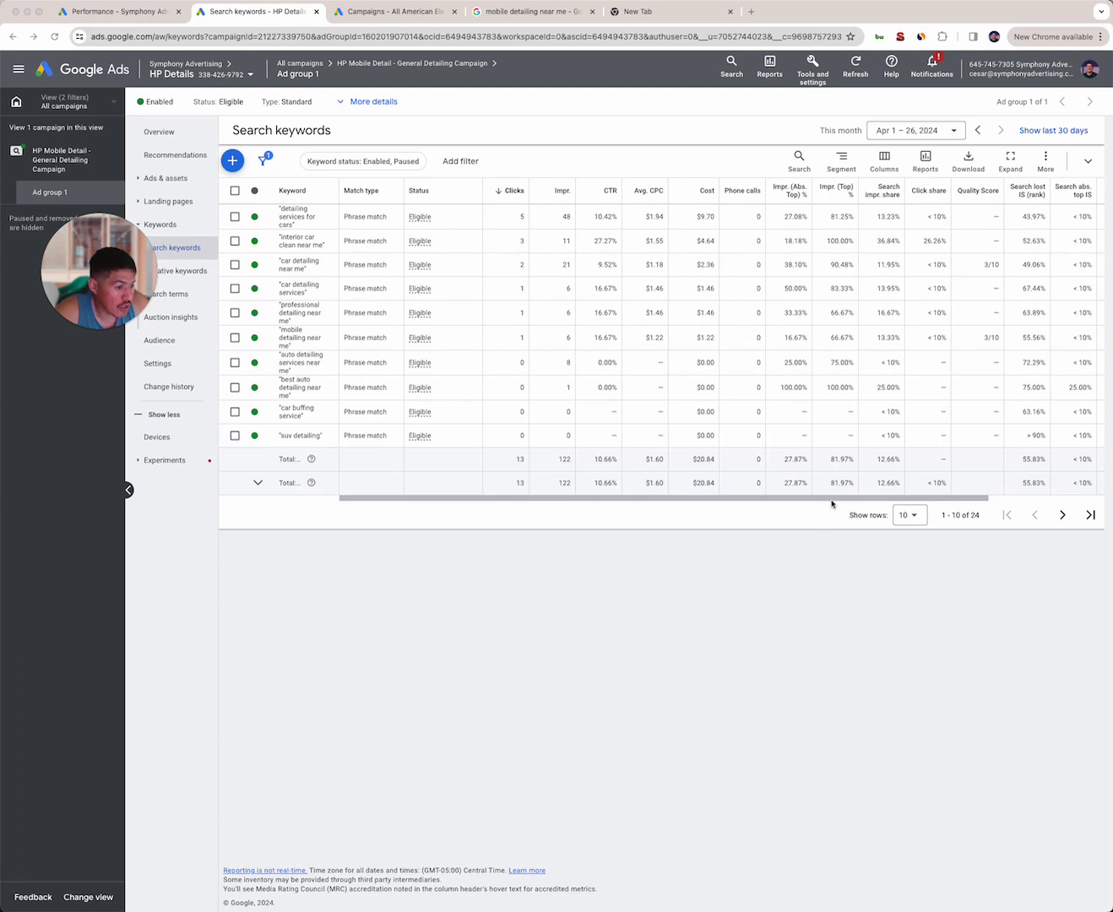
pyautogui.hscroll(3, 988, 512)
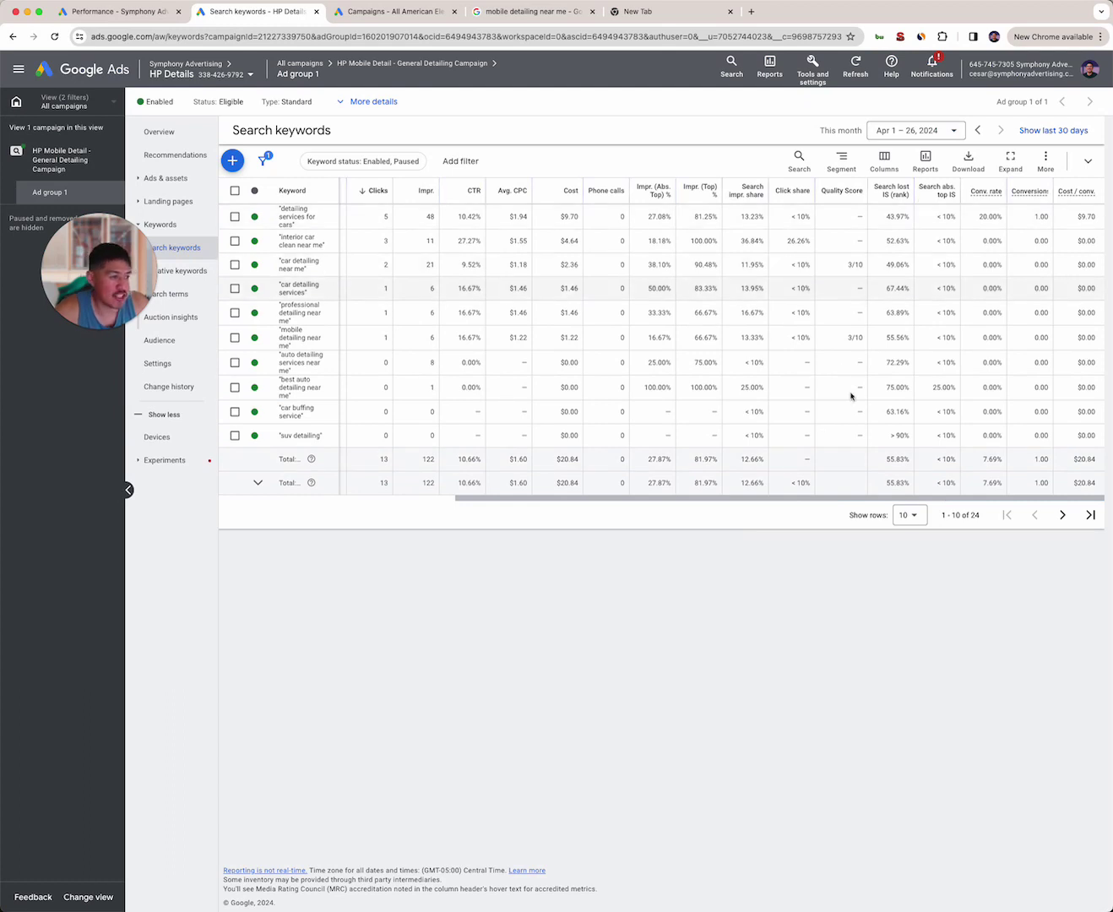
pyautogui.moveTo(746, 500); pyautogui.dragTo(504, 512)
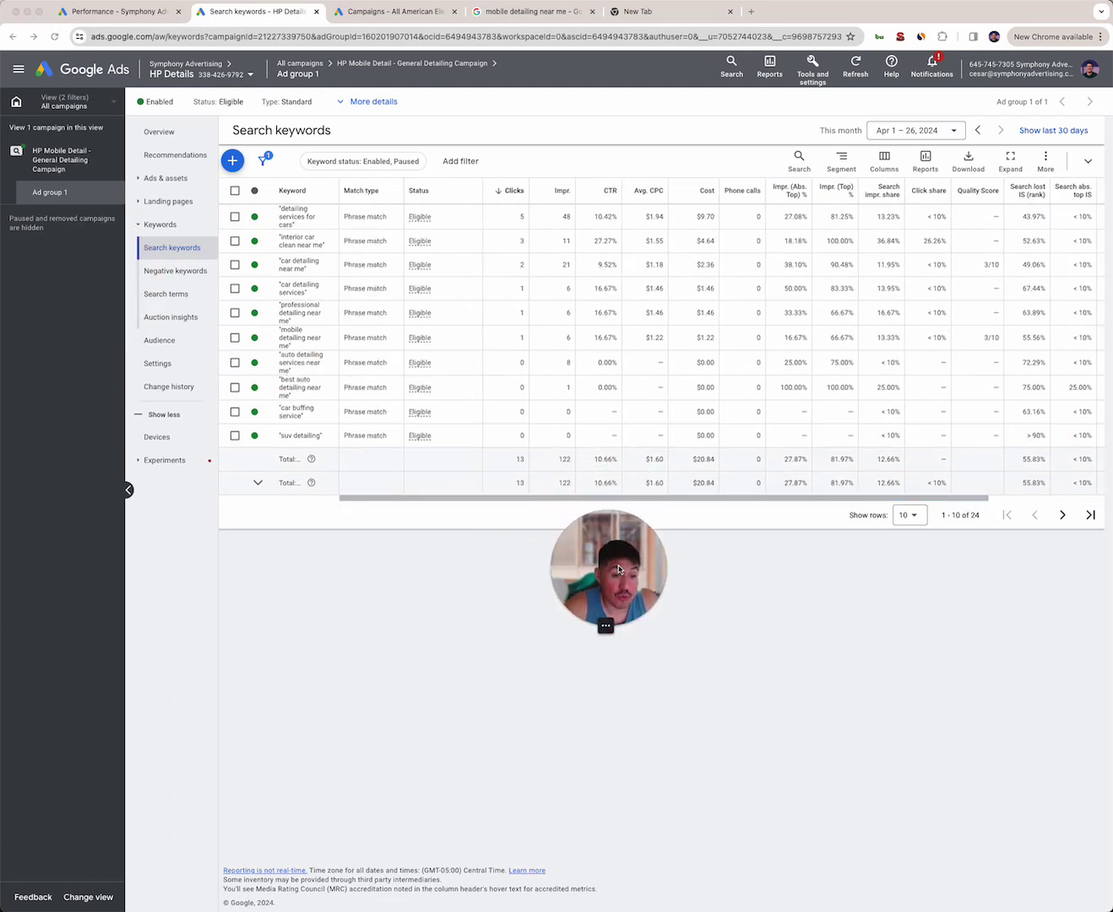
# Open the ad group's search terms report and show 50 rows per page.
pyautogui.click(162, 294)
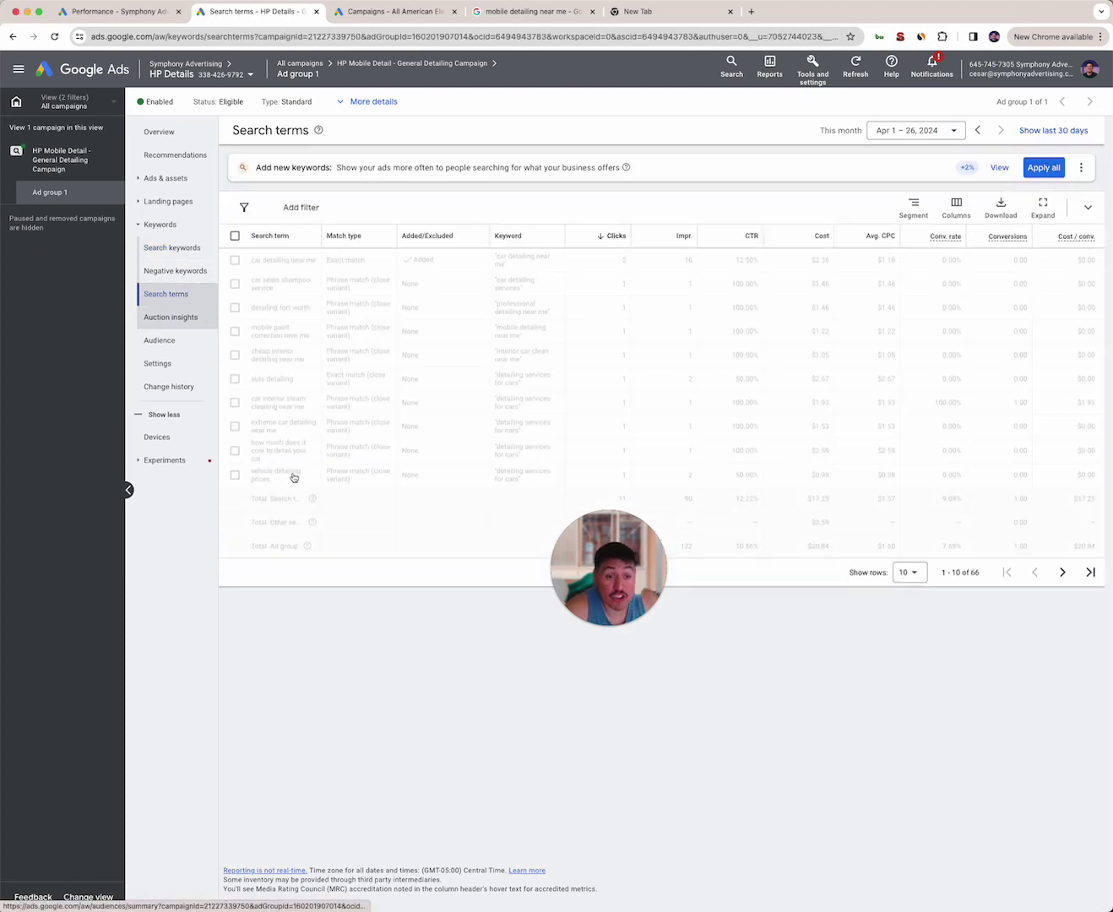
pyautogui.click(912, 576)
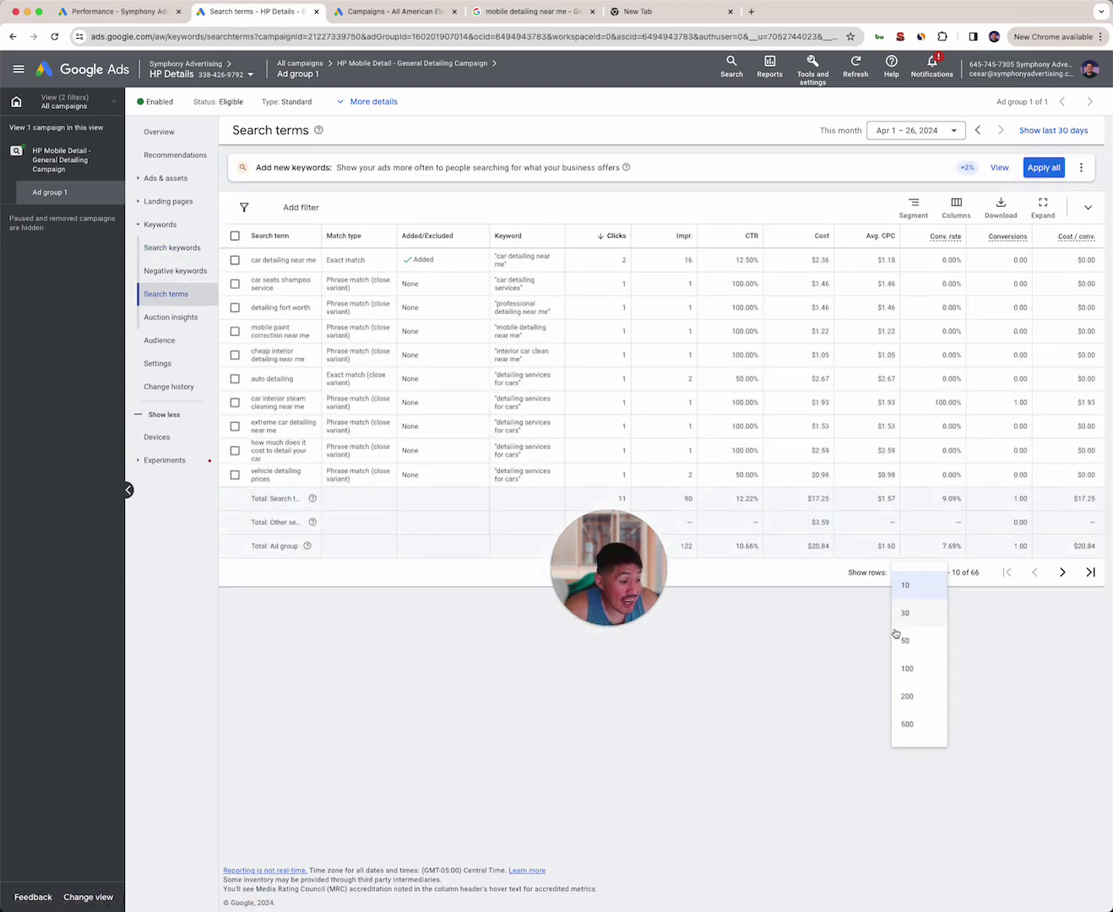
pyautogui.click(898, 639)
pyautogui.moveTo(626, 592); pyautogui.dragTo(834, 363)
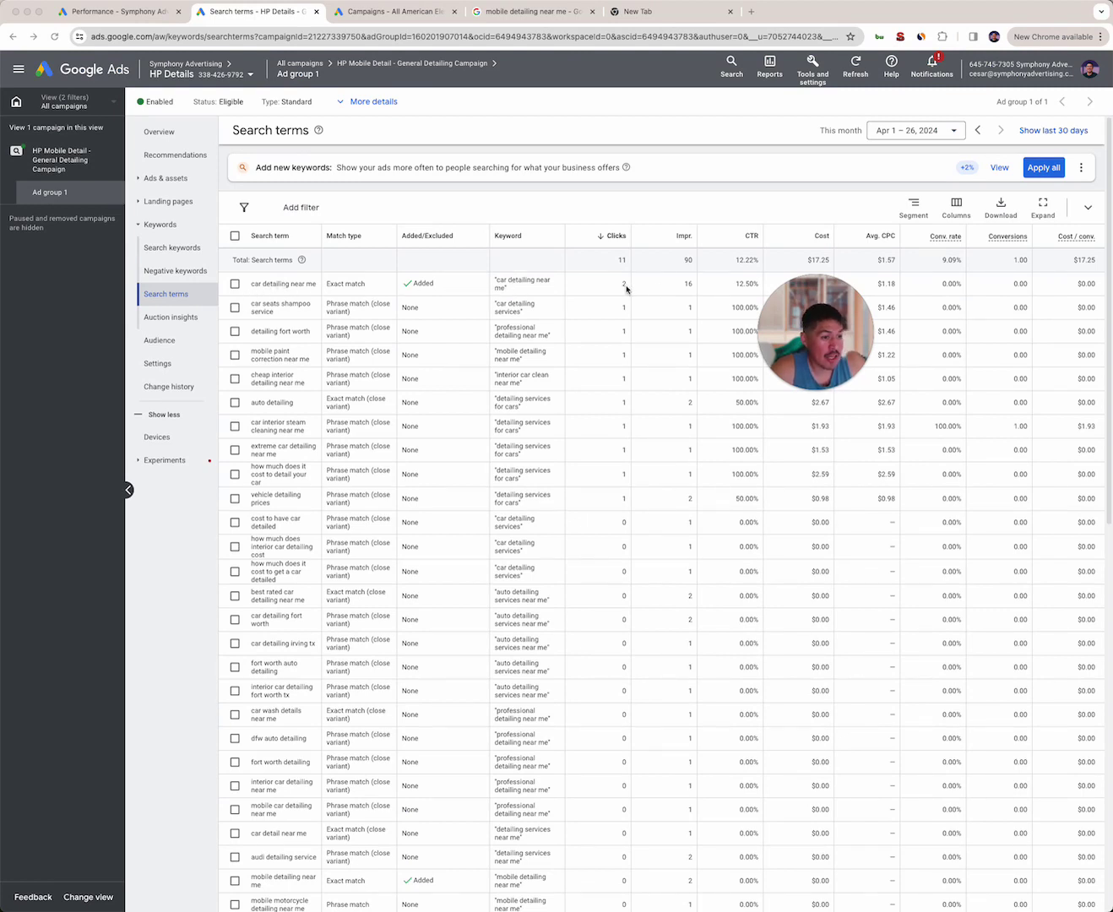
pyautogui.moveTo(814, 303); pyautogui.dragTo(798, 328)
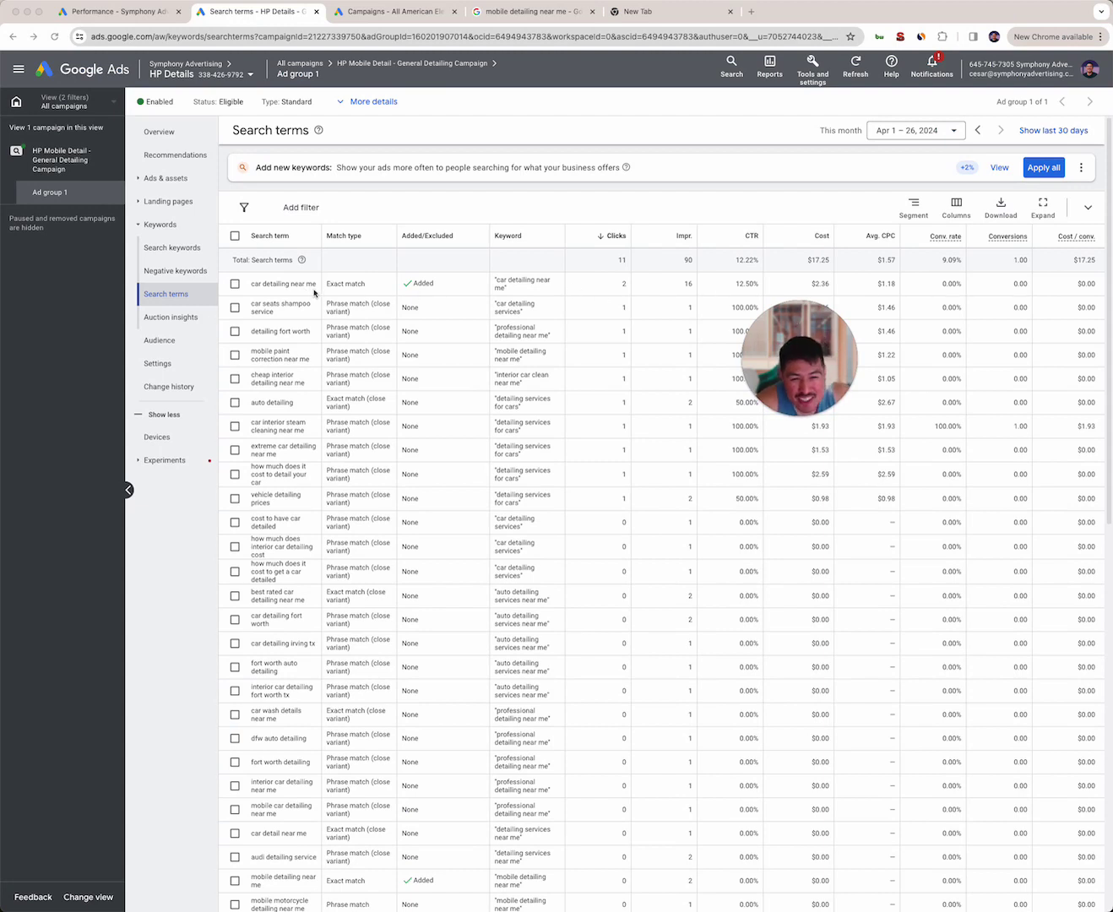
# Examine the search terms, their match types and triggering keywords, looking for queries that do not fit a detailing service.
pyautogui.scroll(-1, 308, 305)
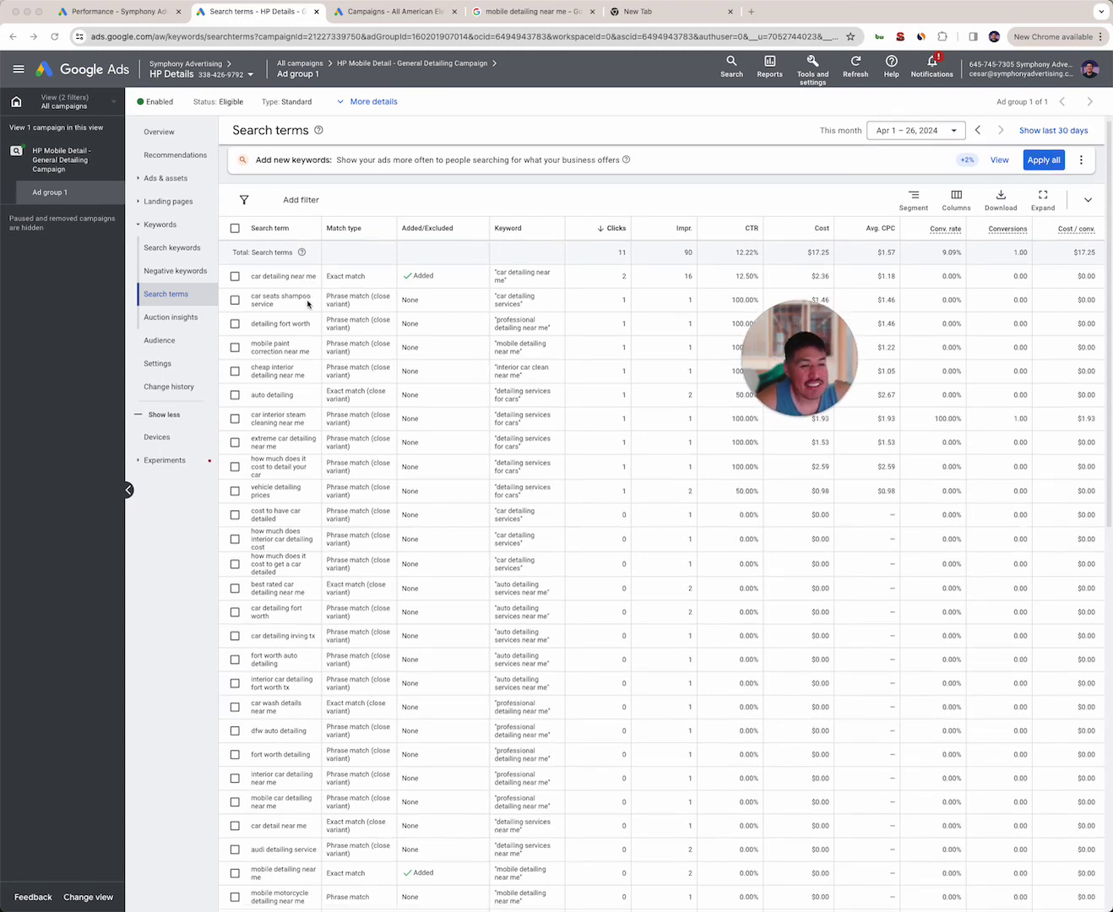
pyautogui.scroll(-1, 282, 341)
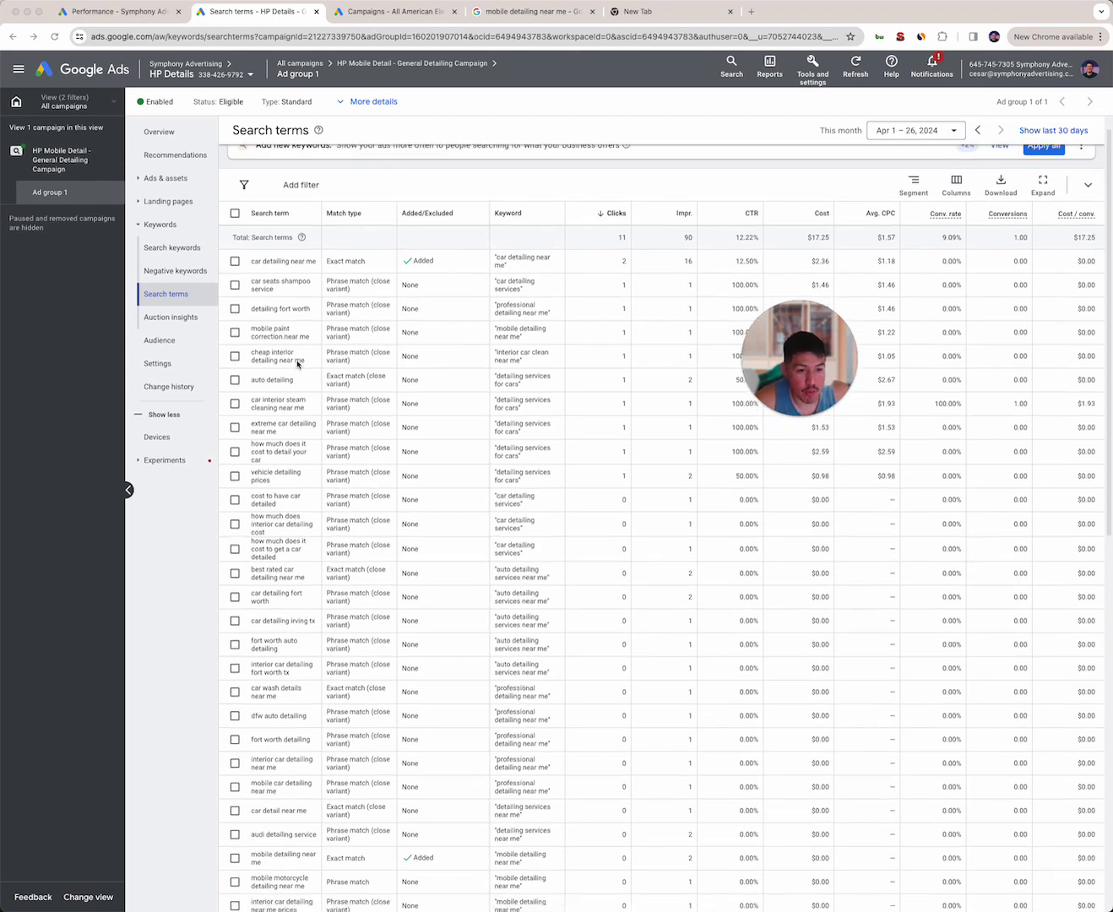
pyautogui.scroll(-1, 300, 367)
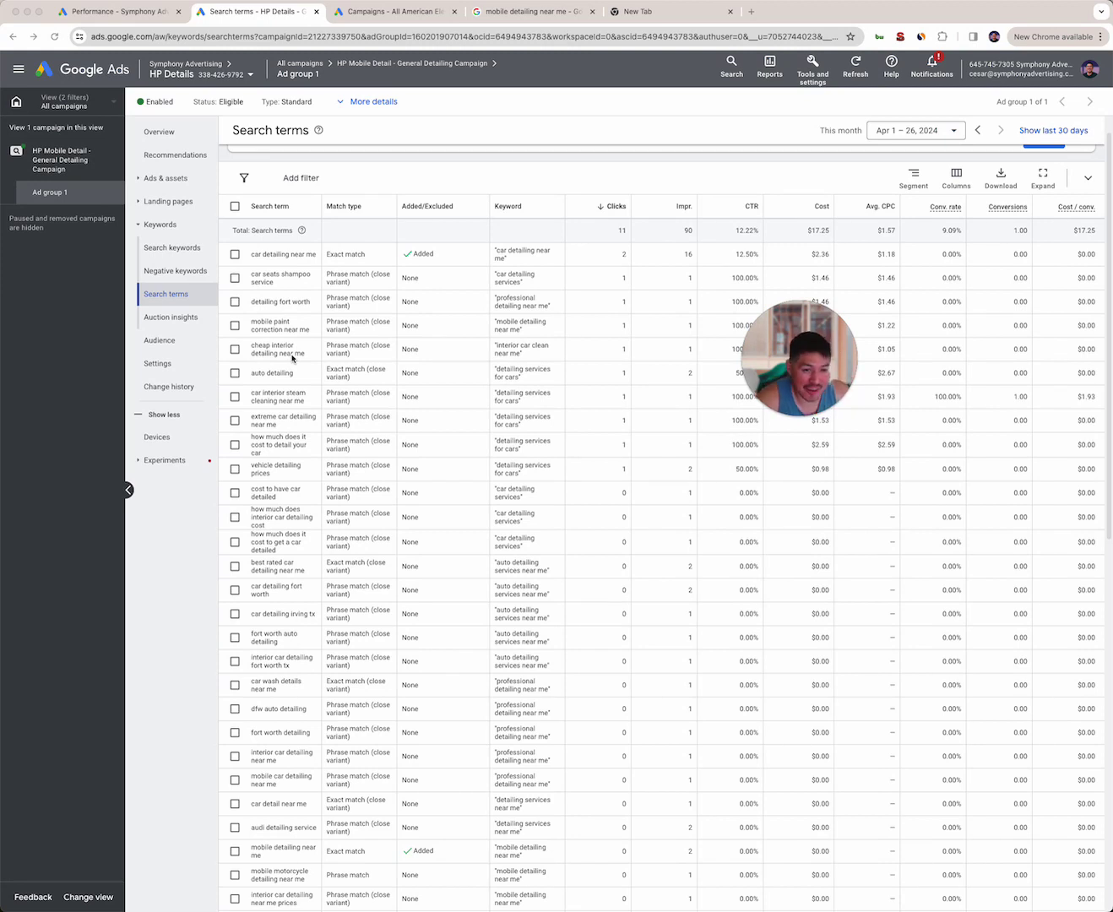
pyautogui.scroll(-2, 306, 394)
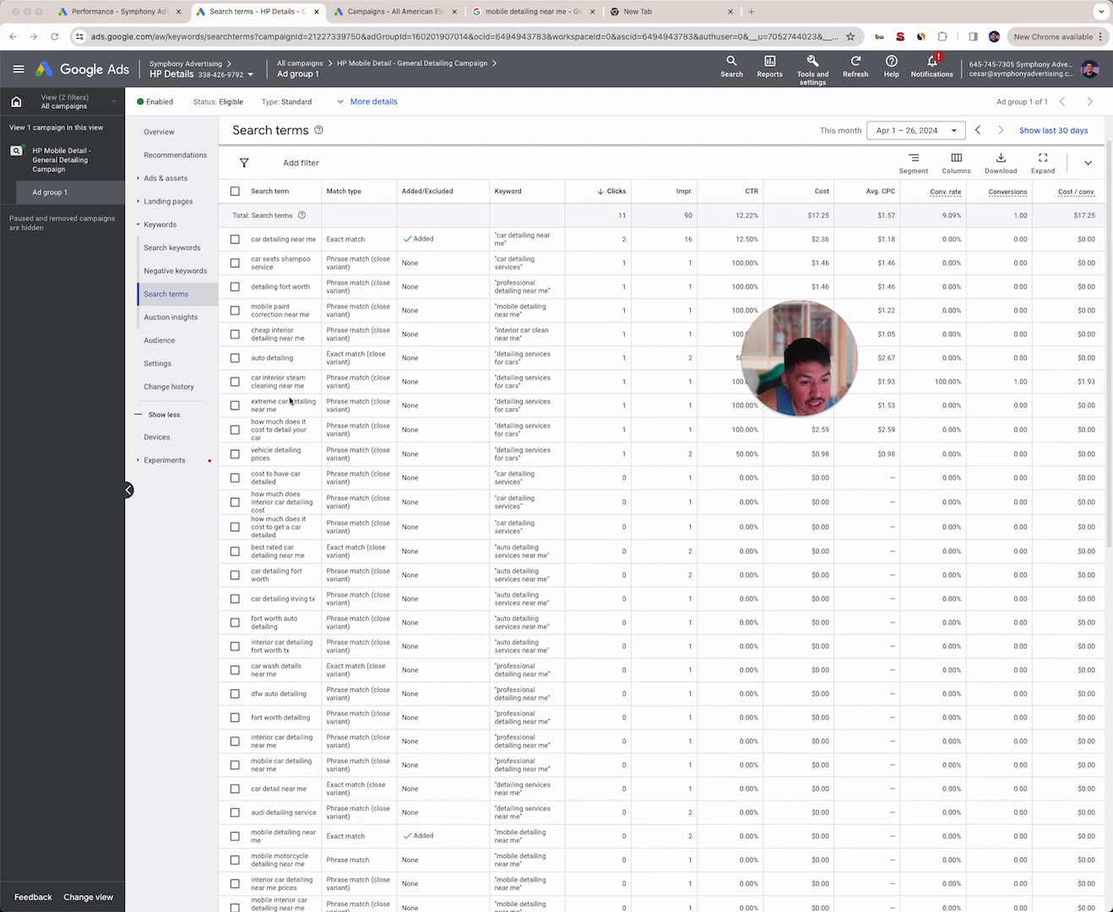
pyautogui.scroll(-3, 290, 399)
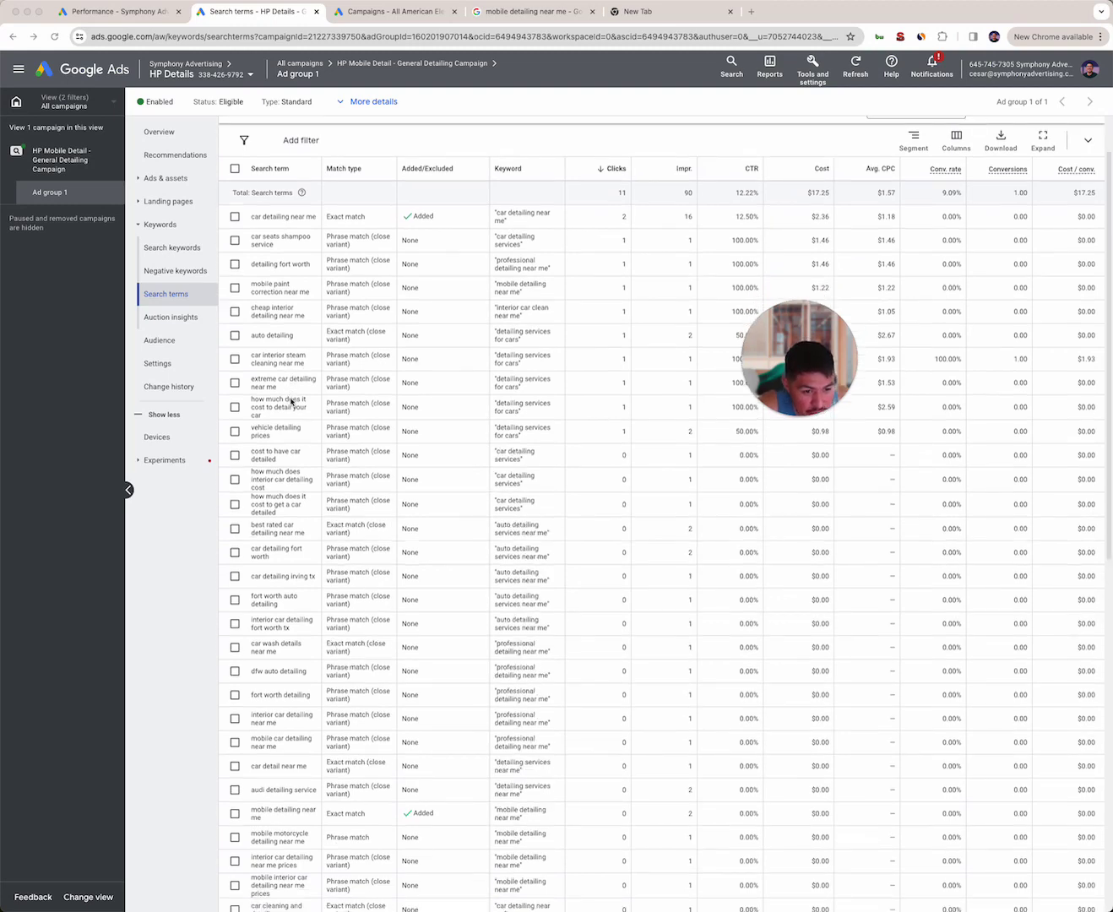
pyautogui.scroll(-1, 290, 401)
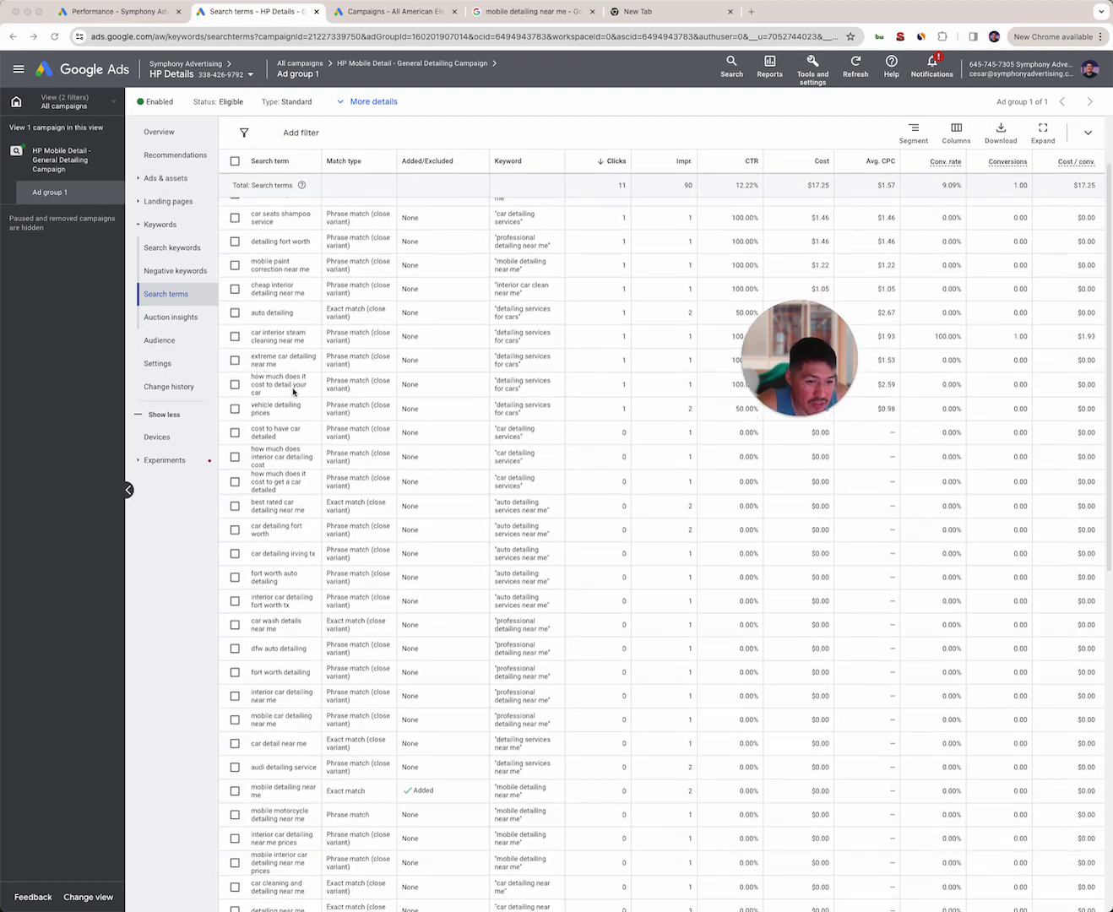
pyautogui.scroll(-3, 293, 393)
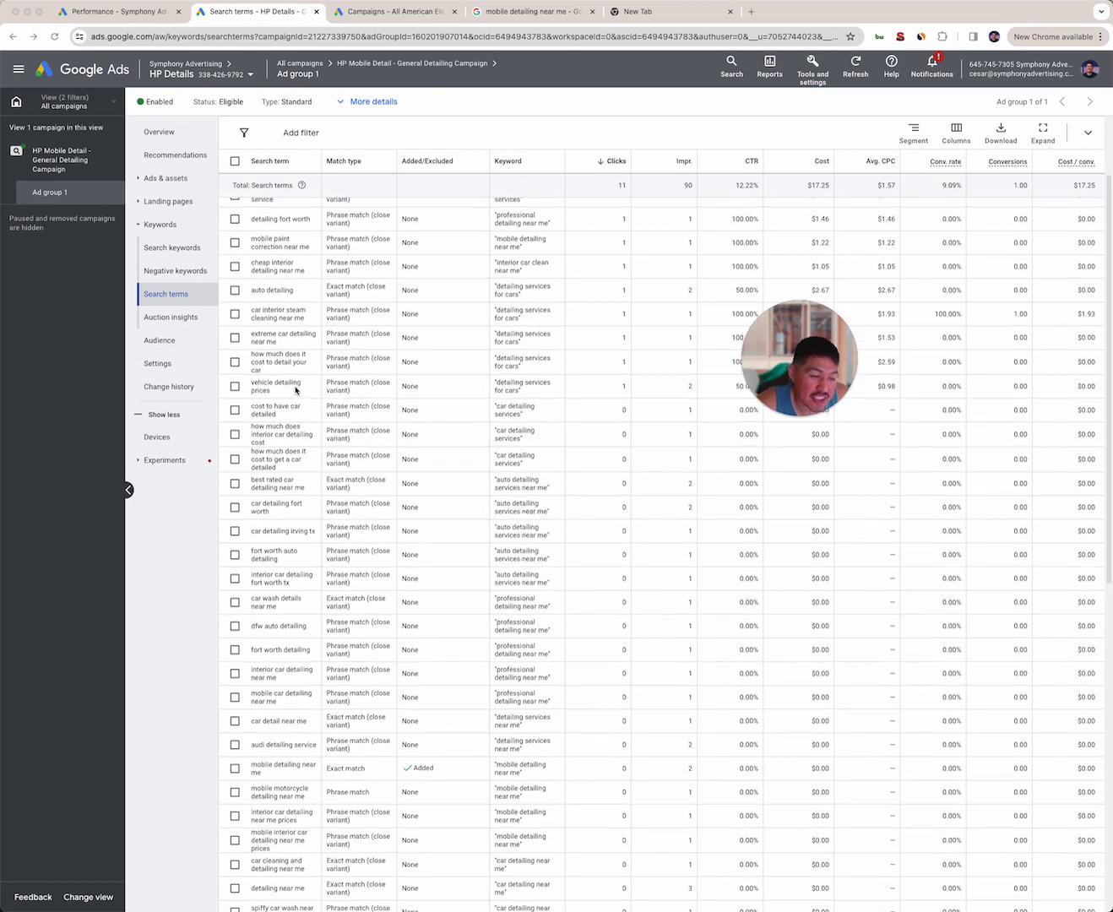
pyautogui.scroll(-5, 279, 364)
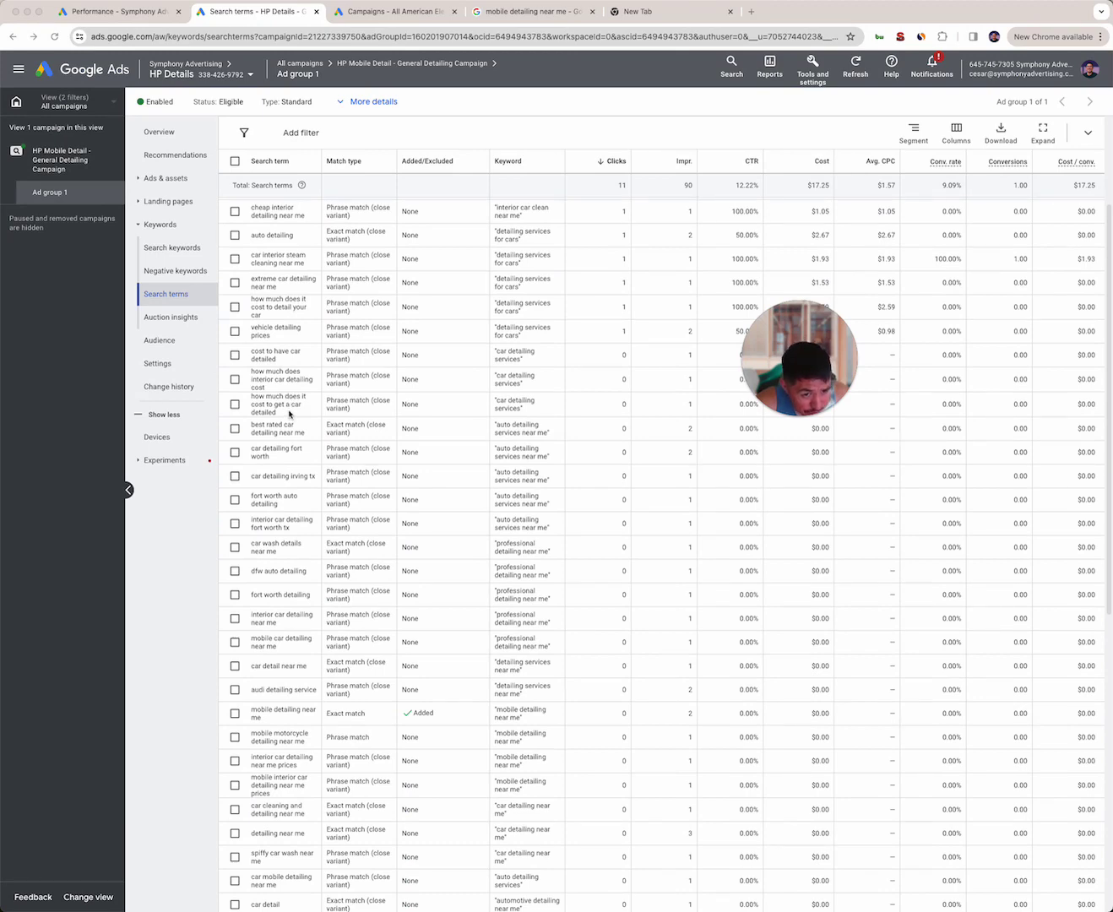
pyautogui.scroll(-2, 301, 410)
pyautogui.scroll(-4, 296, 452)
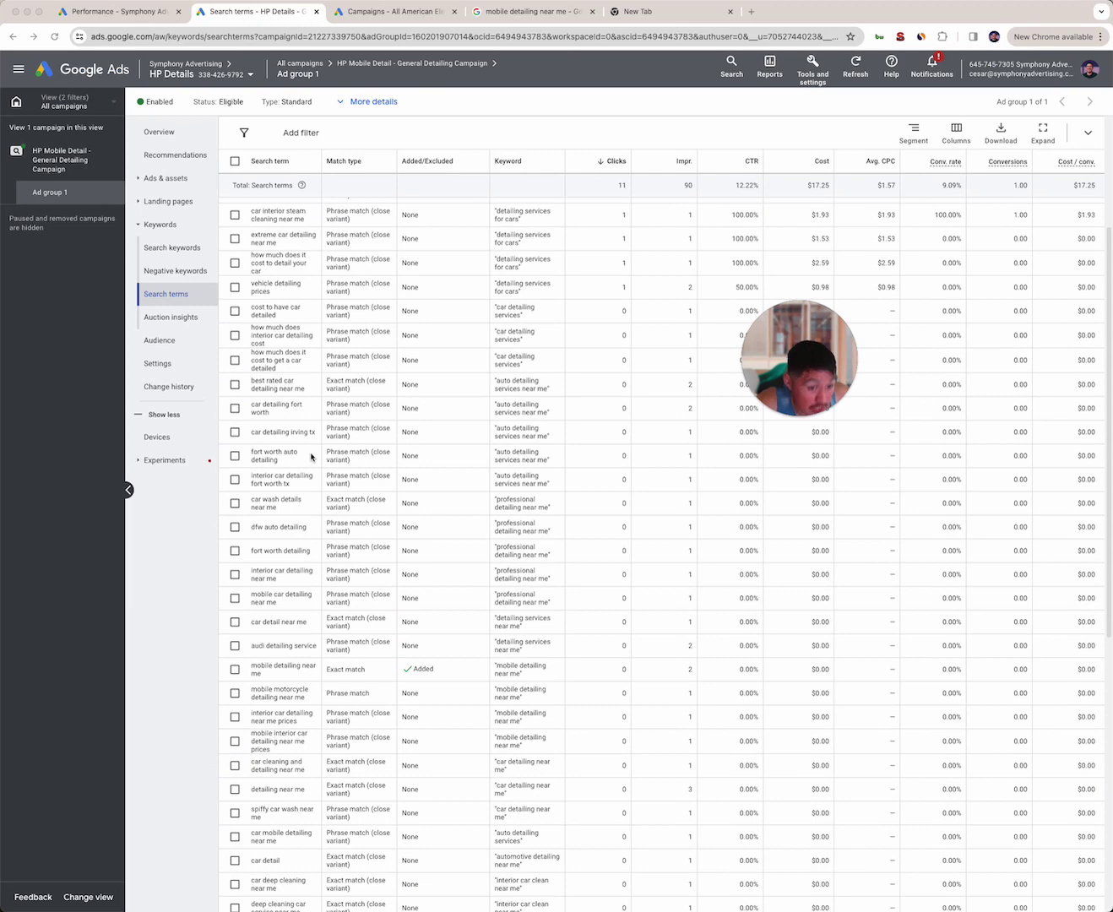
pyautogui.scroll(-1, 296, 471)
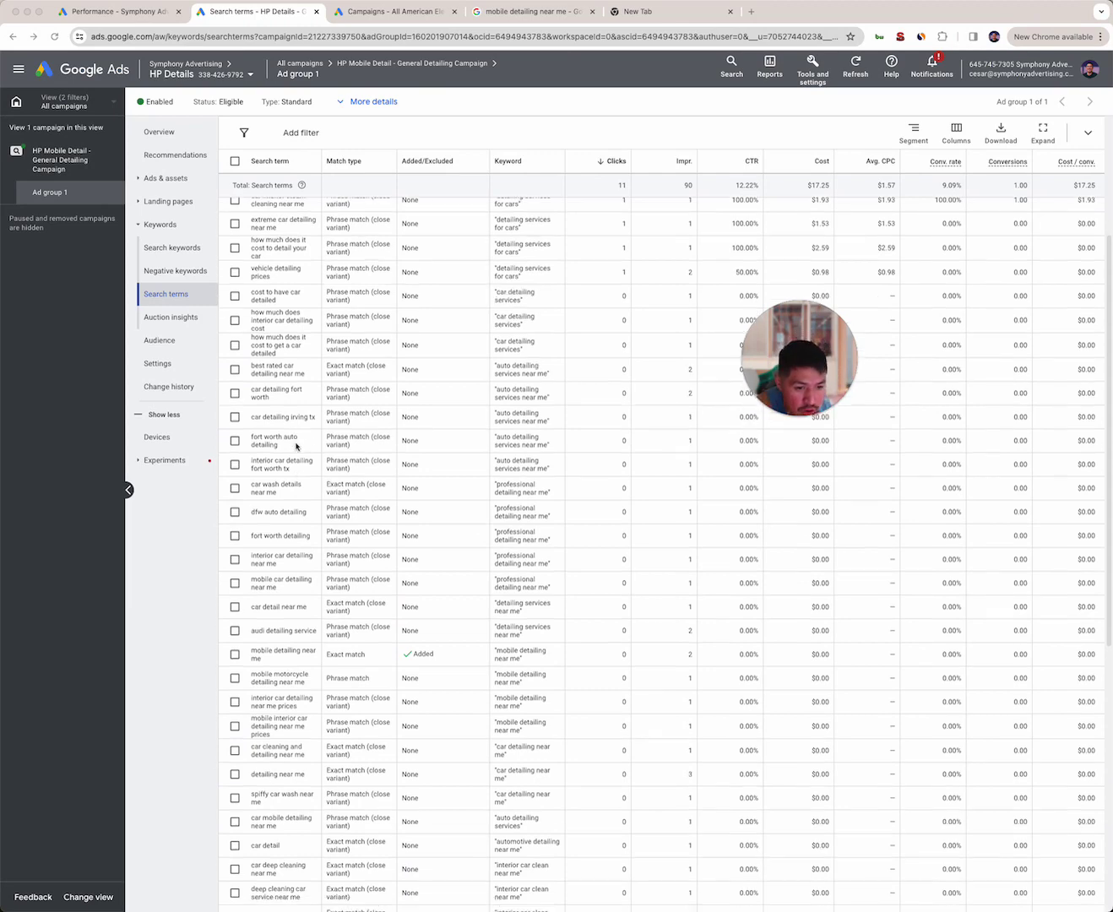
pyautogui.scroll(-3, 291, 478)
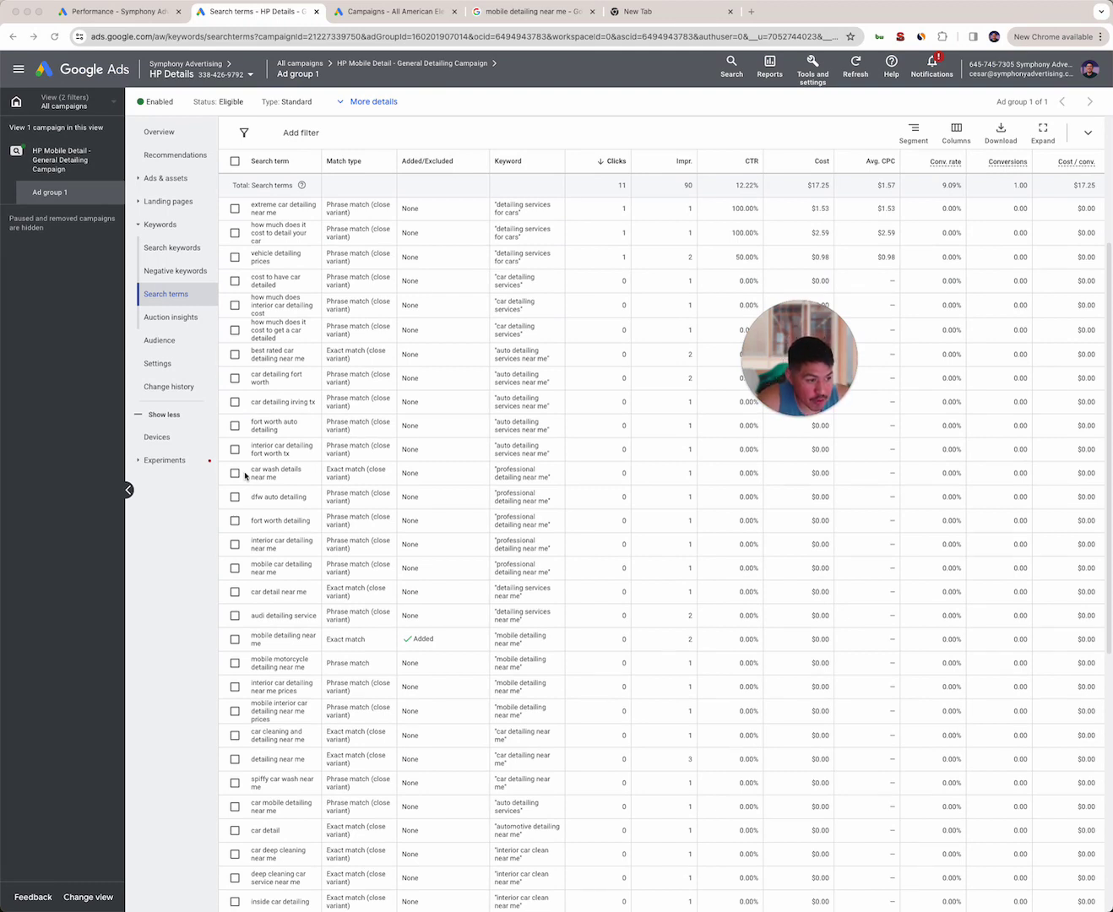
pyautogui.scroll(-2, 245, 475)
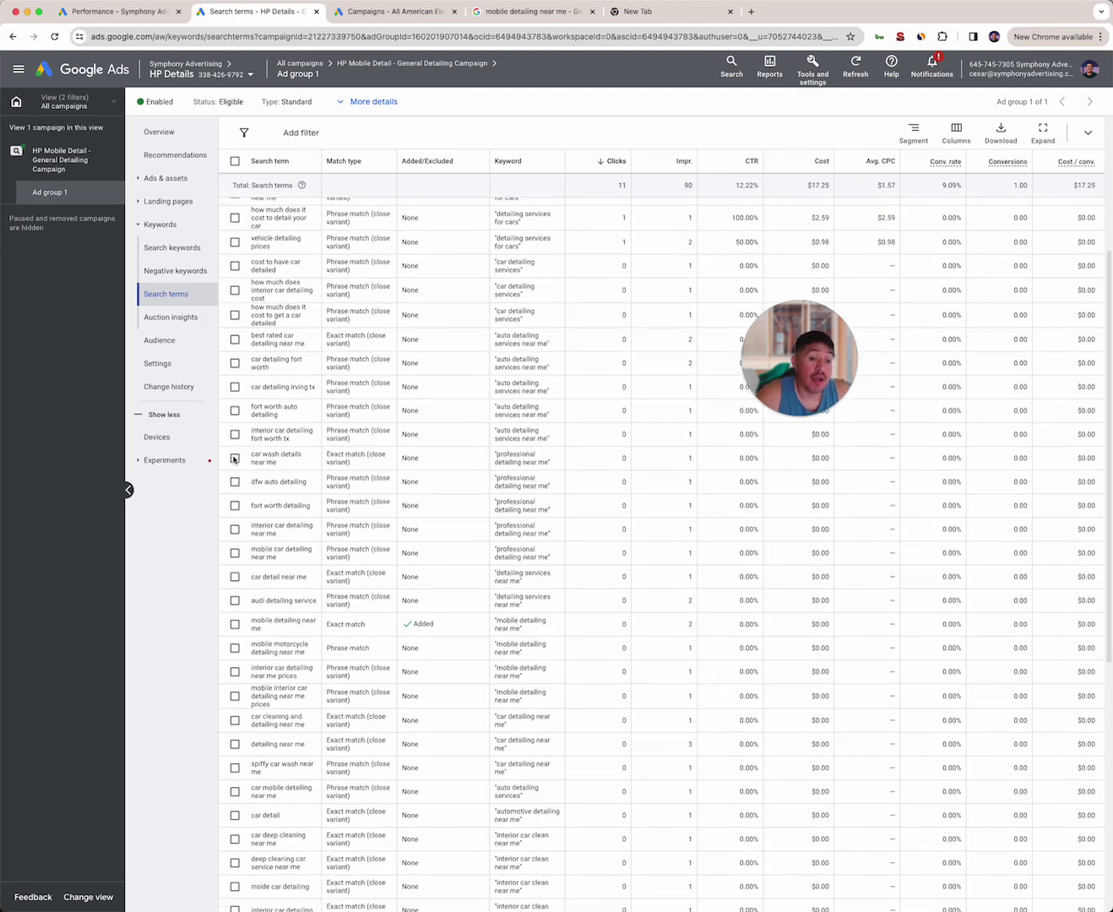
pyautogui.click(235, 457)
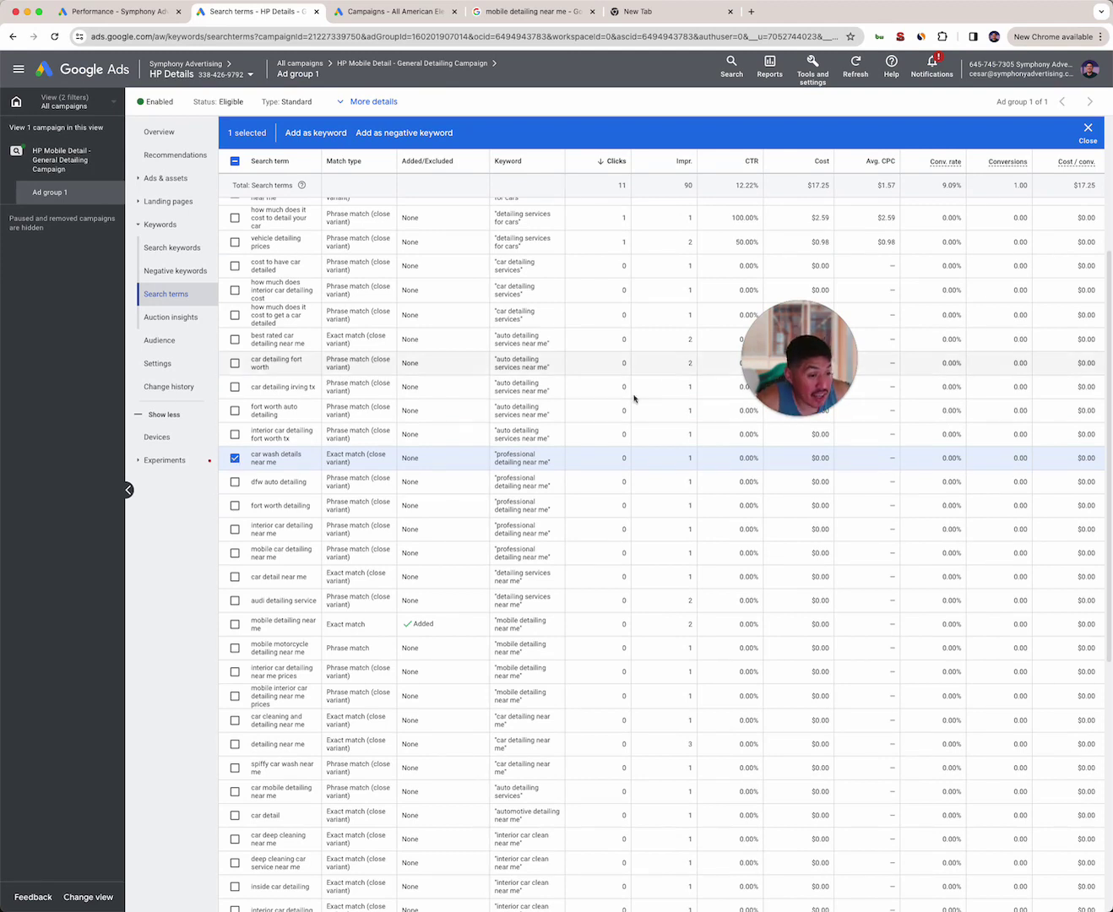
pyautogui.rightClick(620, 487)
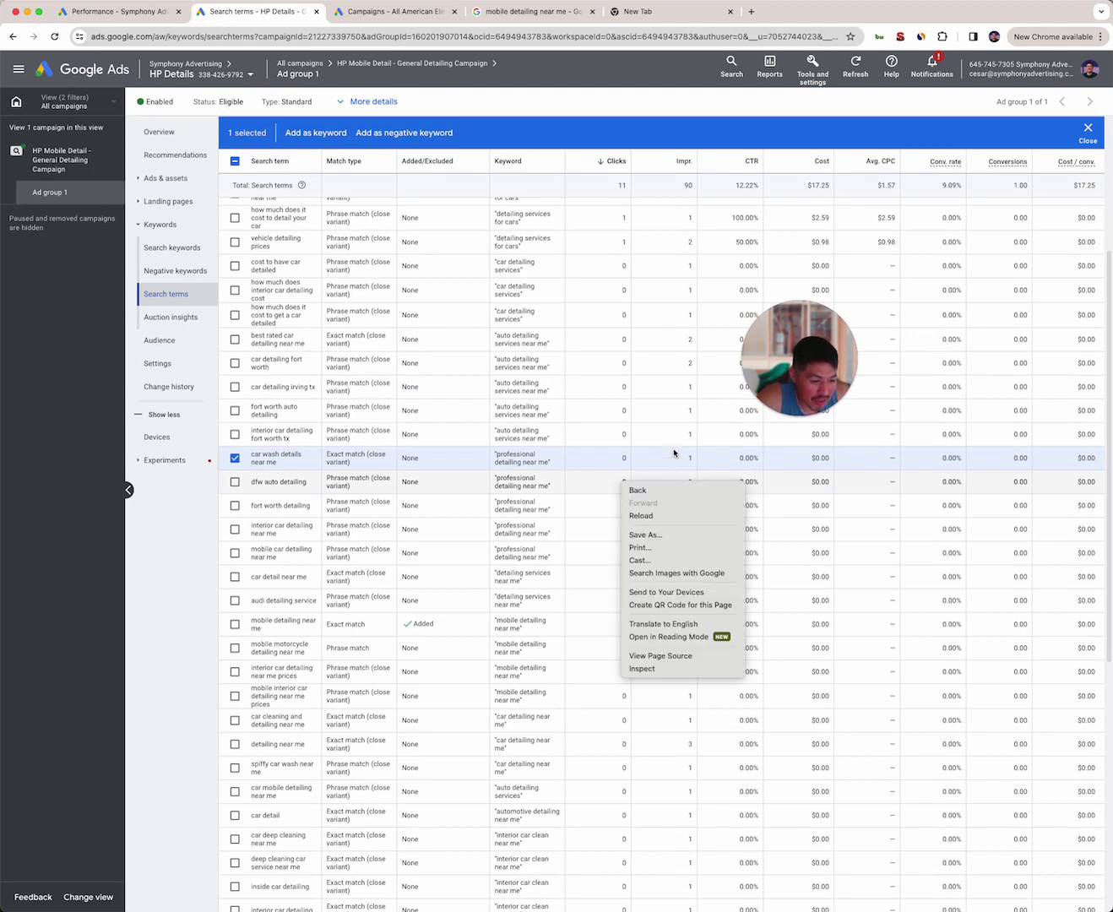
pyautogui.scroll(-3, 520, 459)
pyautogui.scroll(-5, 519, 458)
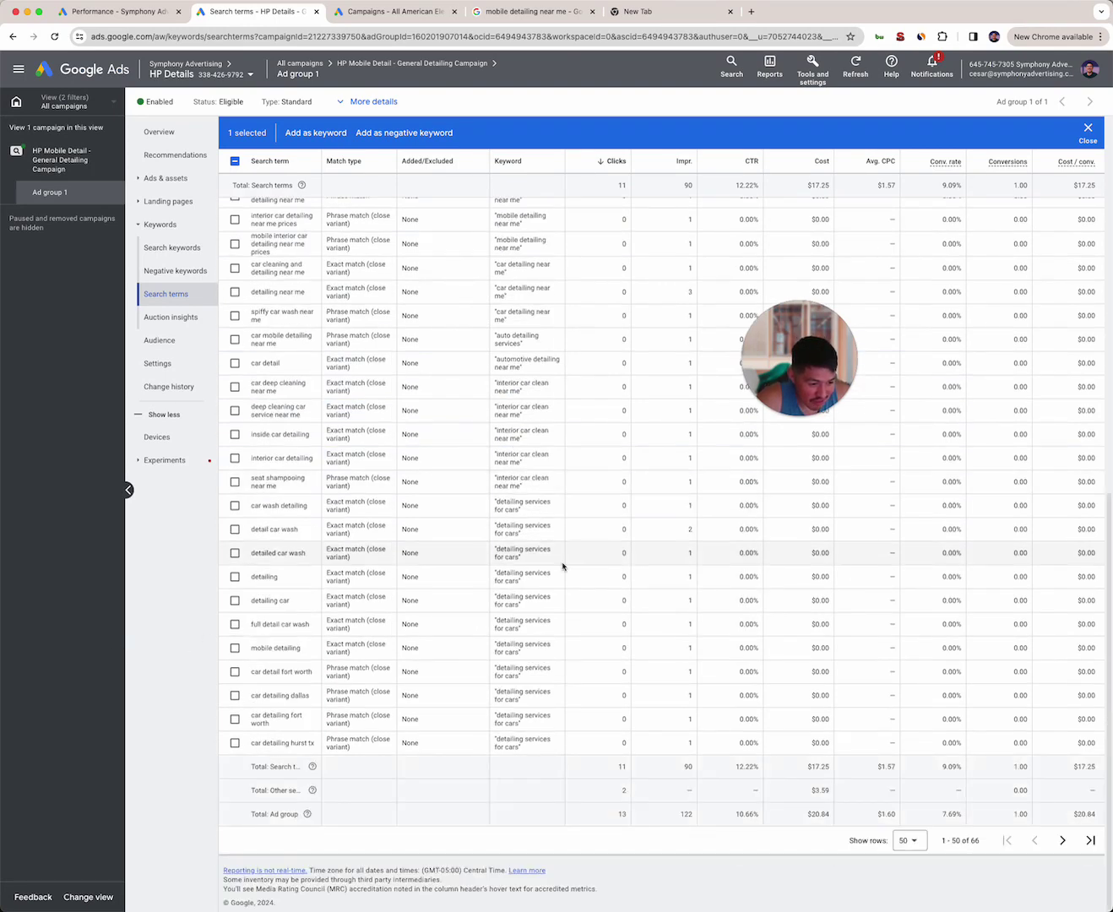
pyautogui.scroll(3, 559, 637)
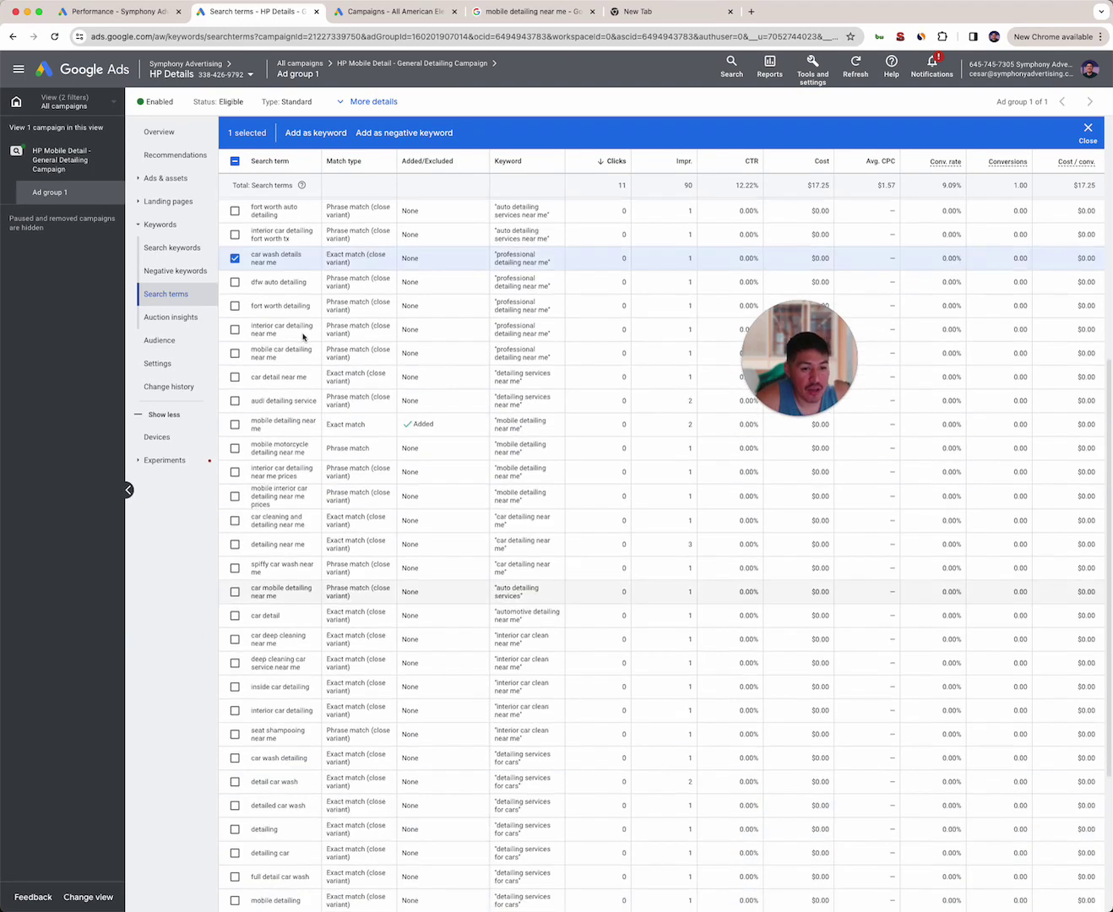
pyautogui.click(235, 258)
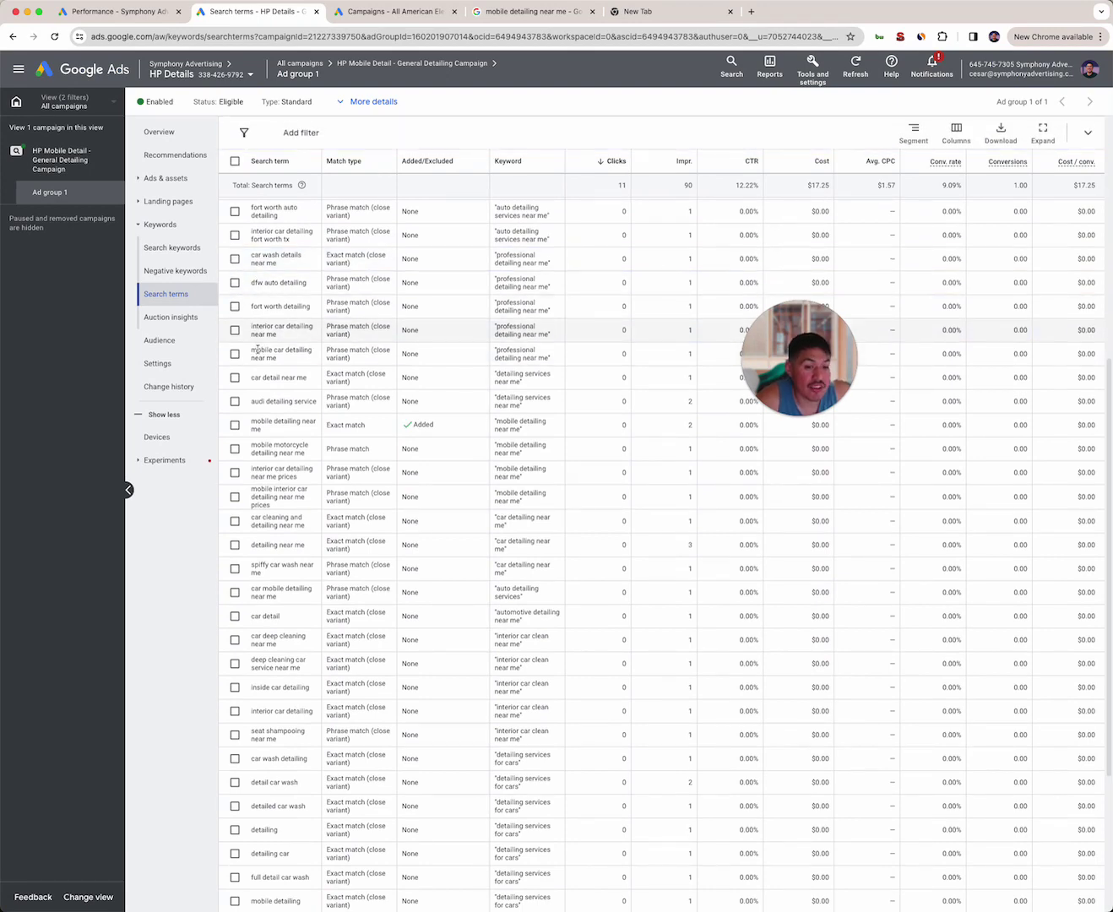
# Examine the rest of the search terms down to the end of the list for irrelevant queries.
pyautogui.scroll(-2, 265, 440)
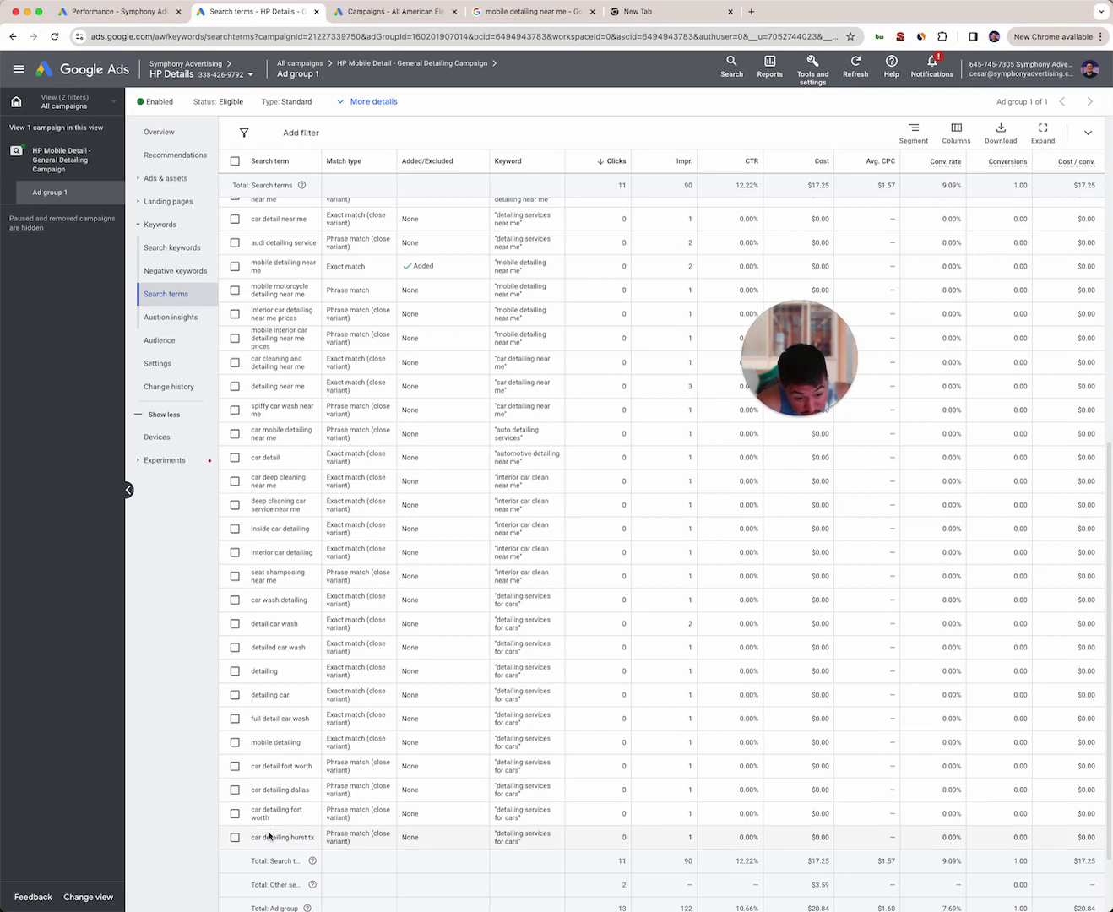
pyautogui.scroll(2, 274, 642)
pyautogui.scroll(5, 273, 665)
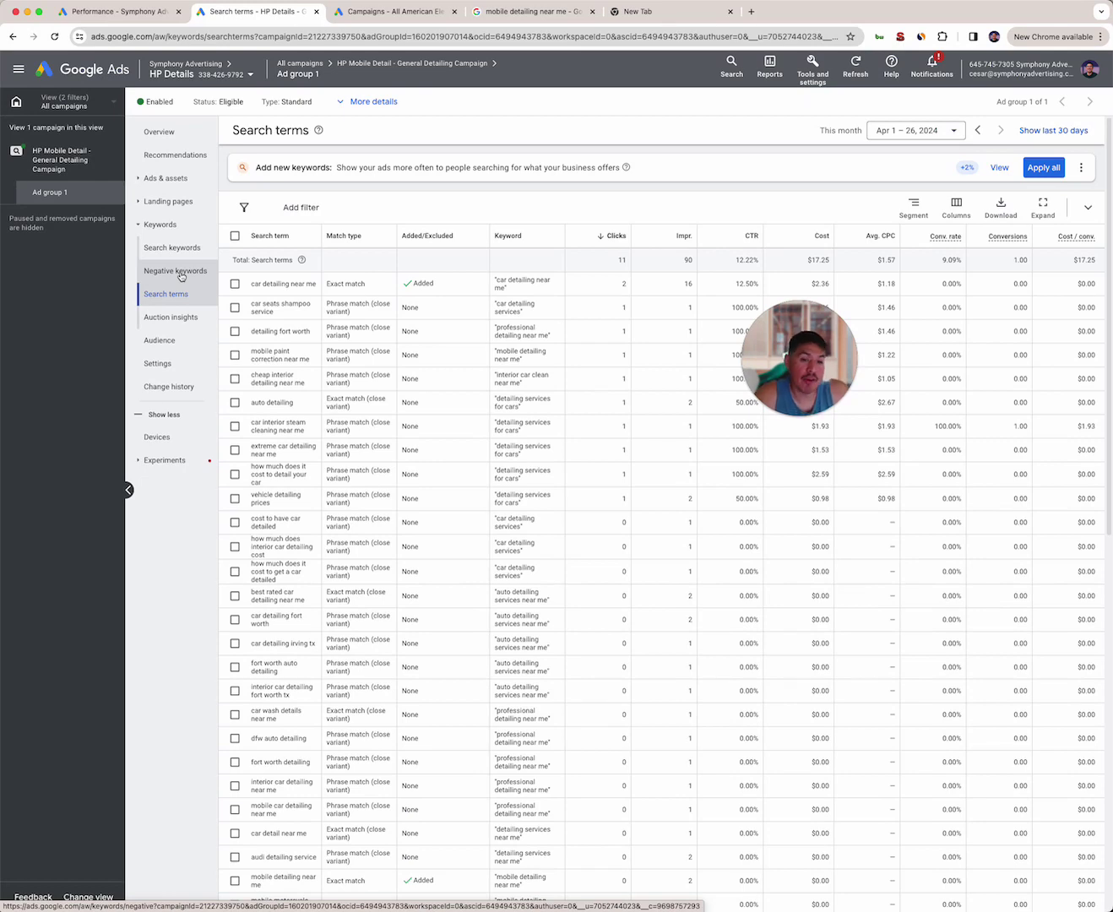
pyautogui.scroll(-10, 429, 513)
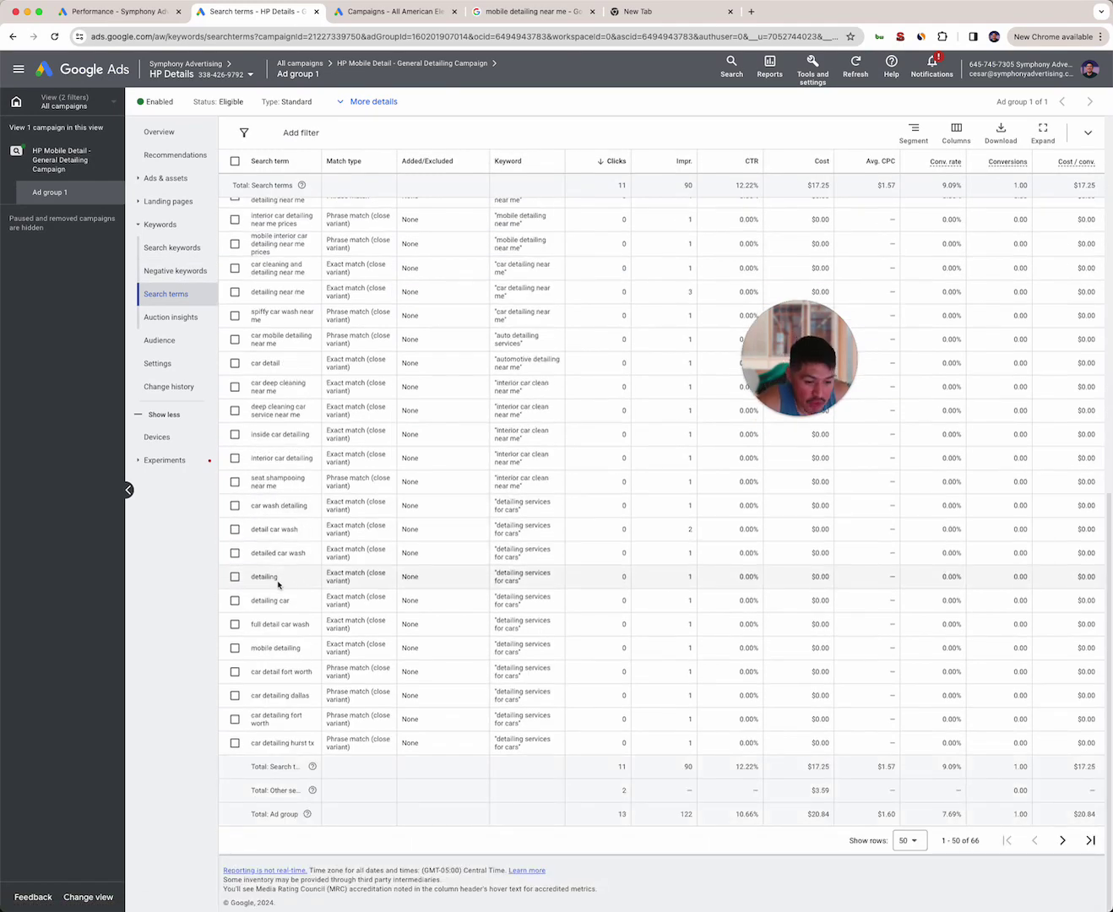
pyautogui.scroll(3, 272, 537)
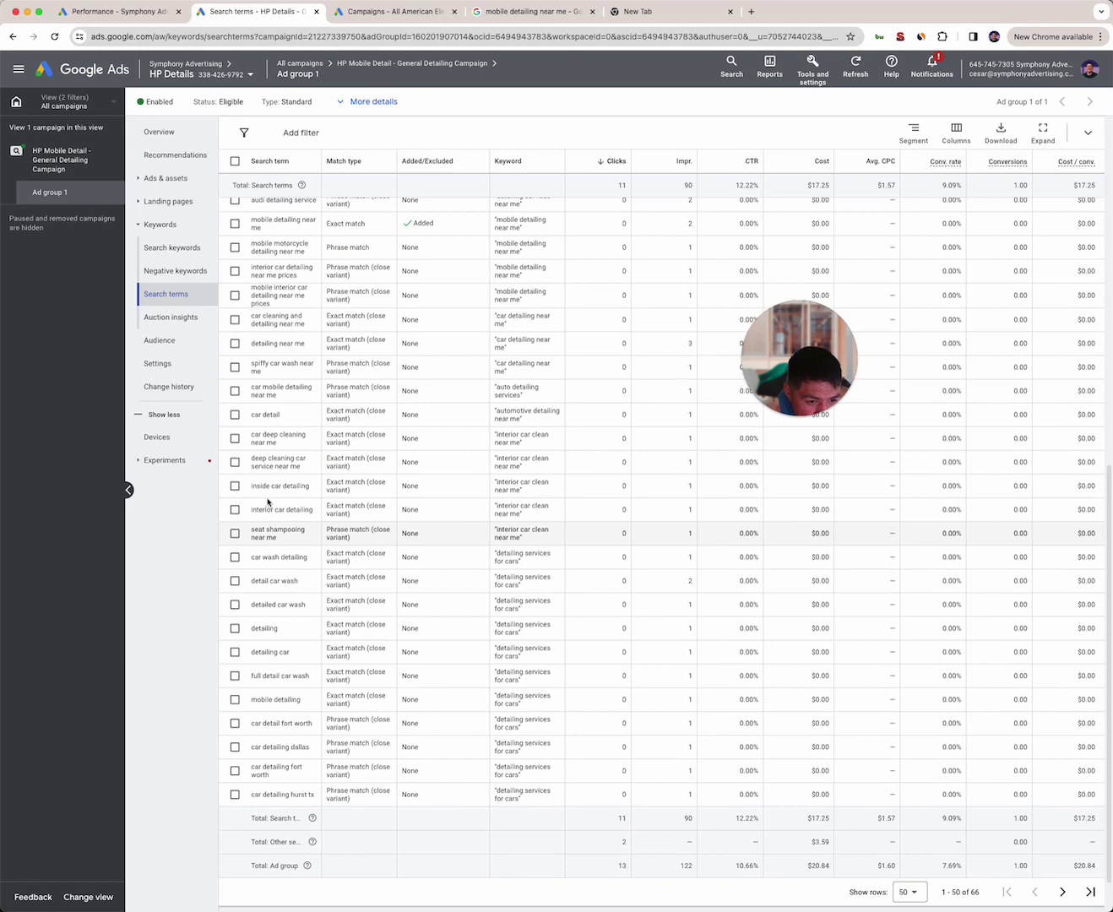
pyautogui.scroll(3, 265, 487)
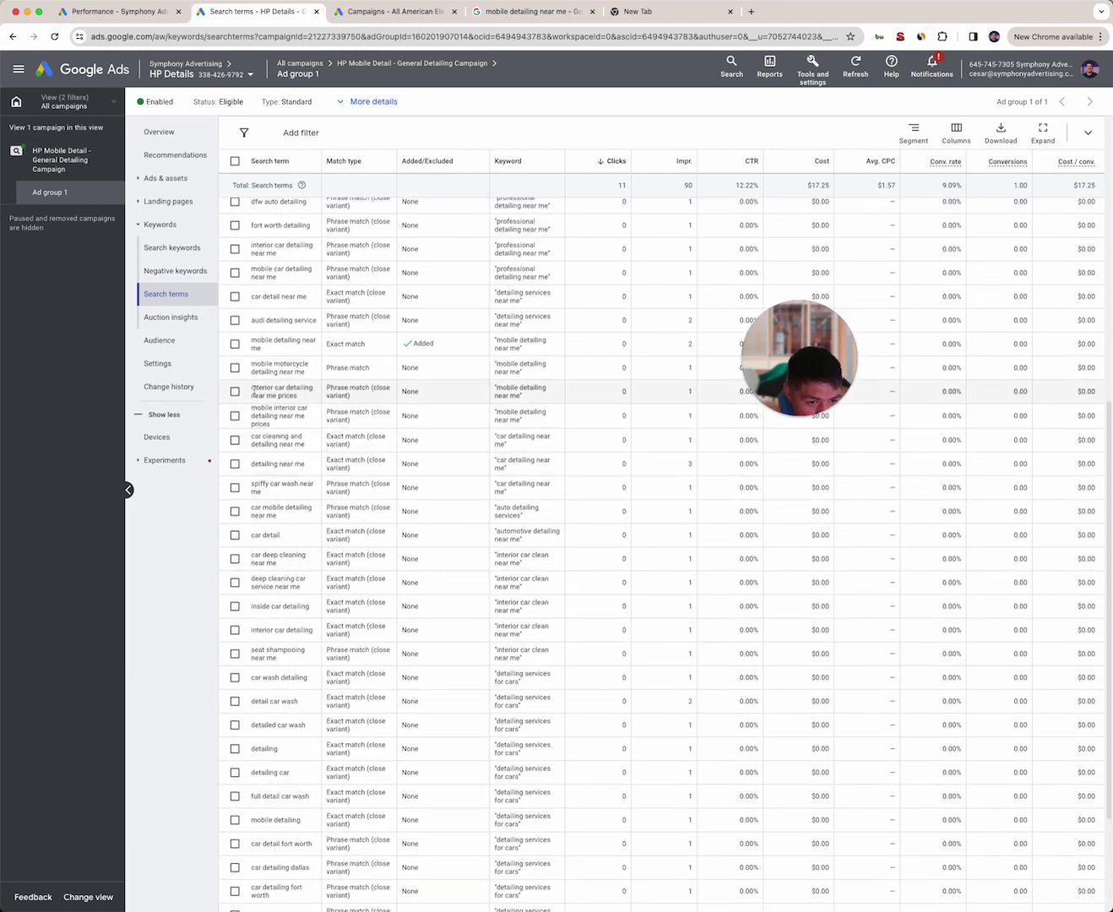
pyautogui.scroll(5, 253, 353)
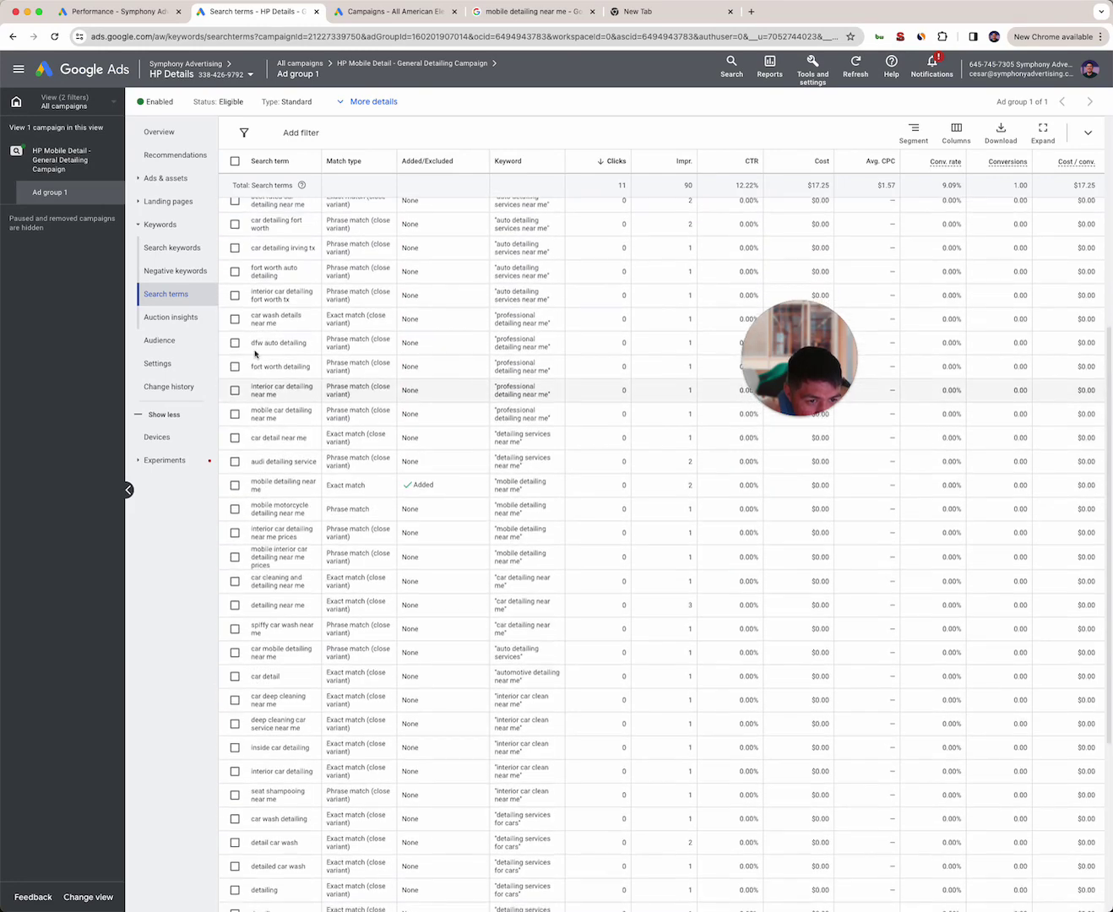
# Add the search term "car wash details near me" as a campaign-level exact match negative keyword and open the negative keywords list.
pyautogui.click(235, 342)
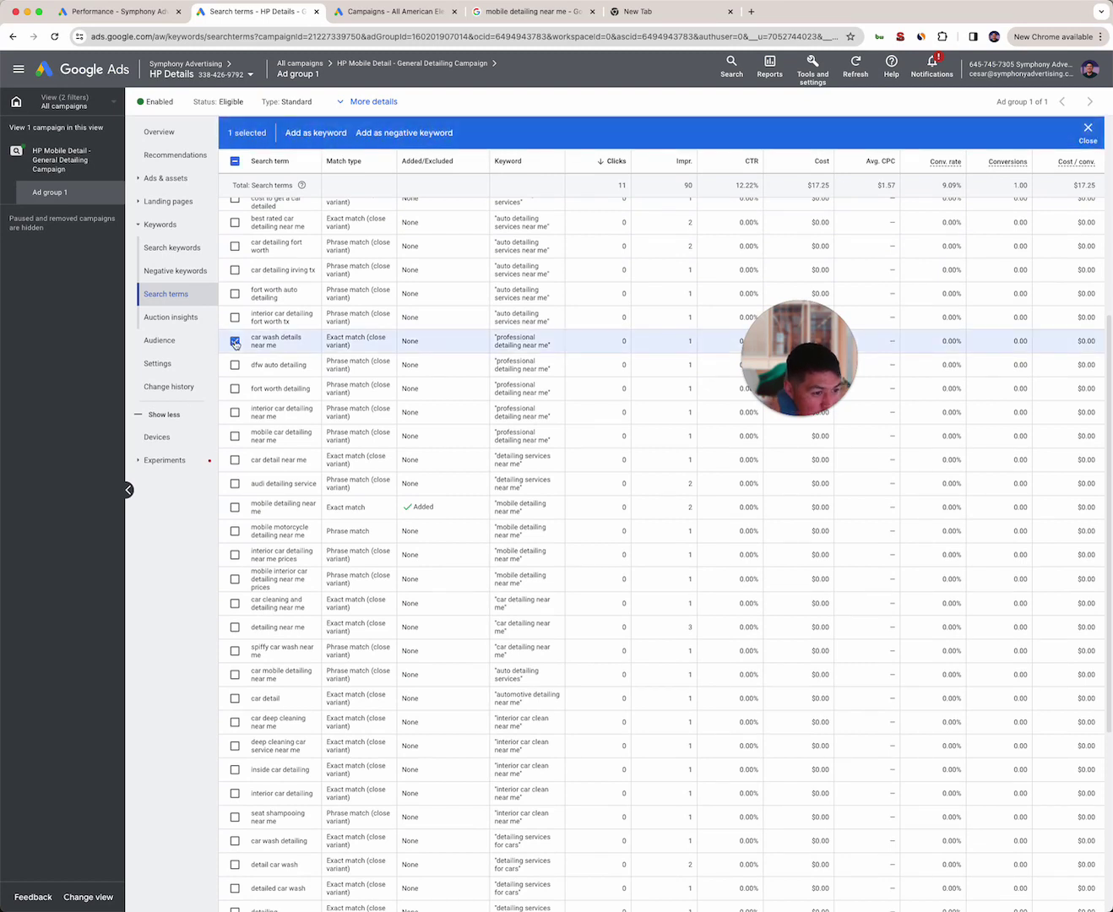
pyautogui.click(387, 132)
pyautogui.click(270, 209)
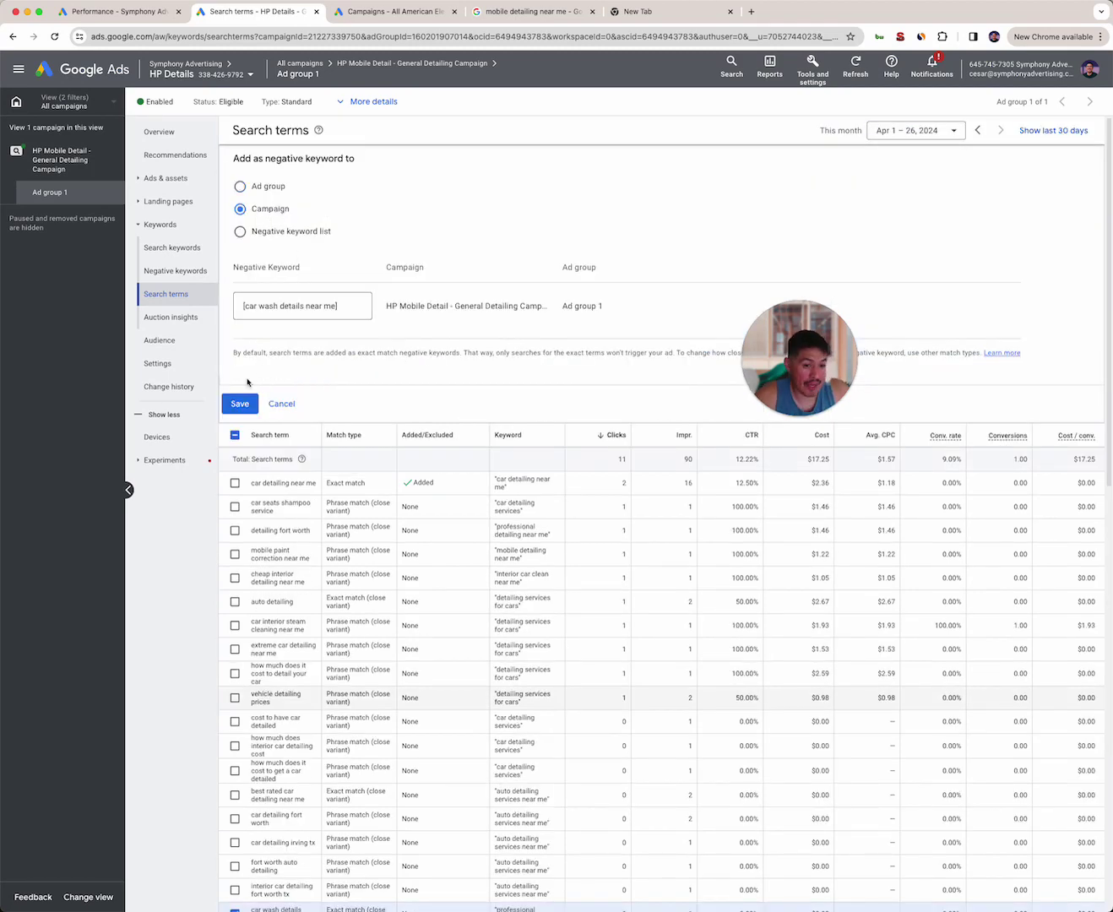
pyautogui.click(241, 403)
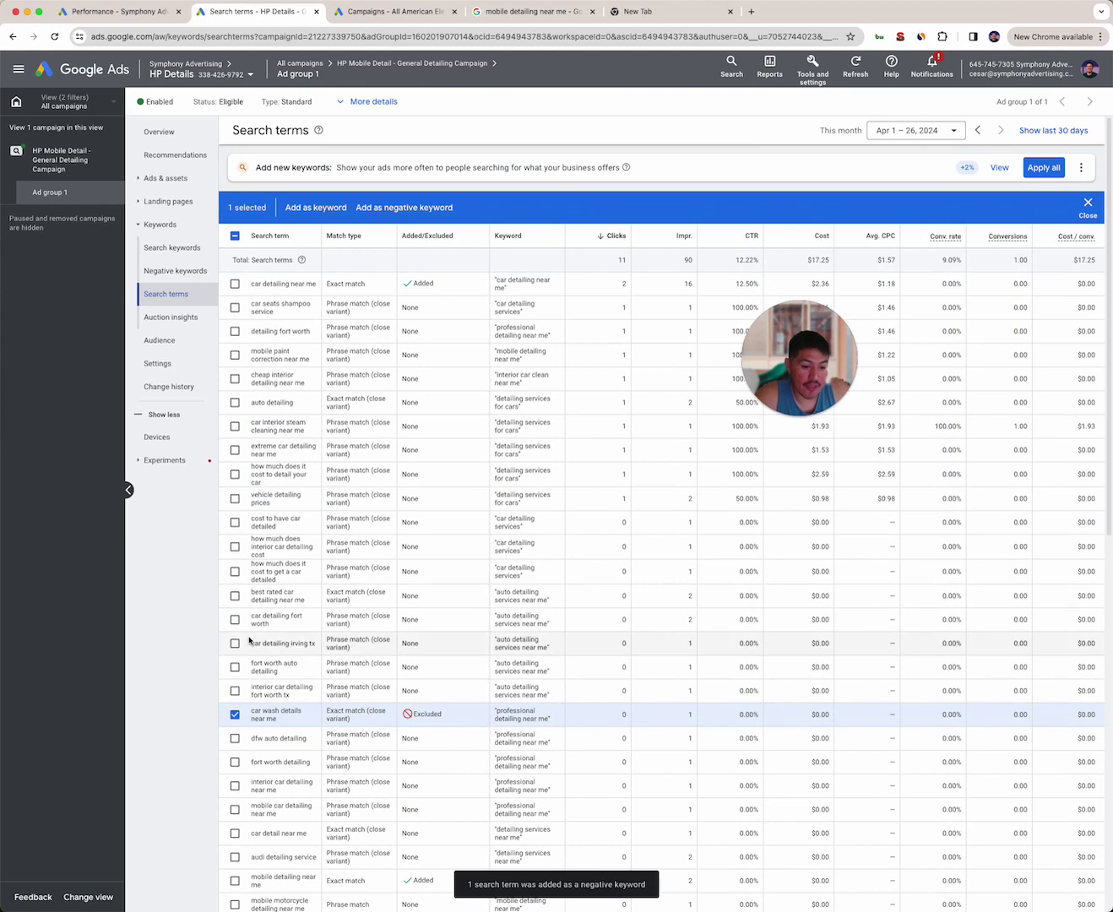
pyautogui.click(233, 715)
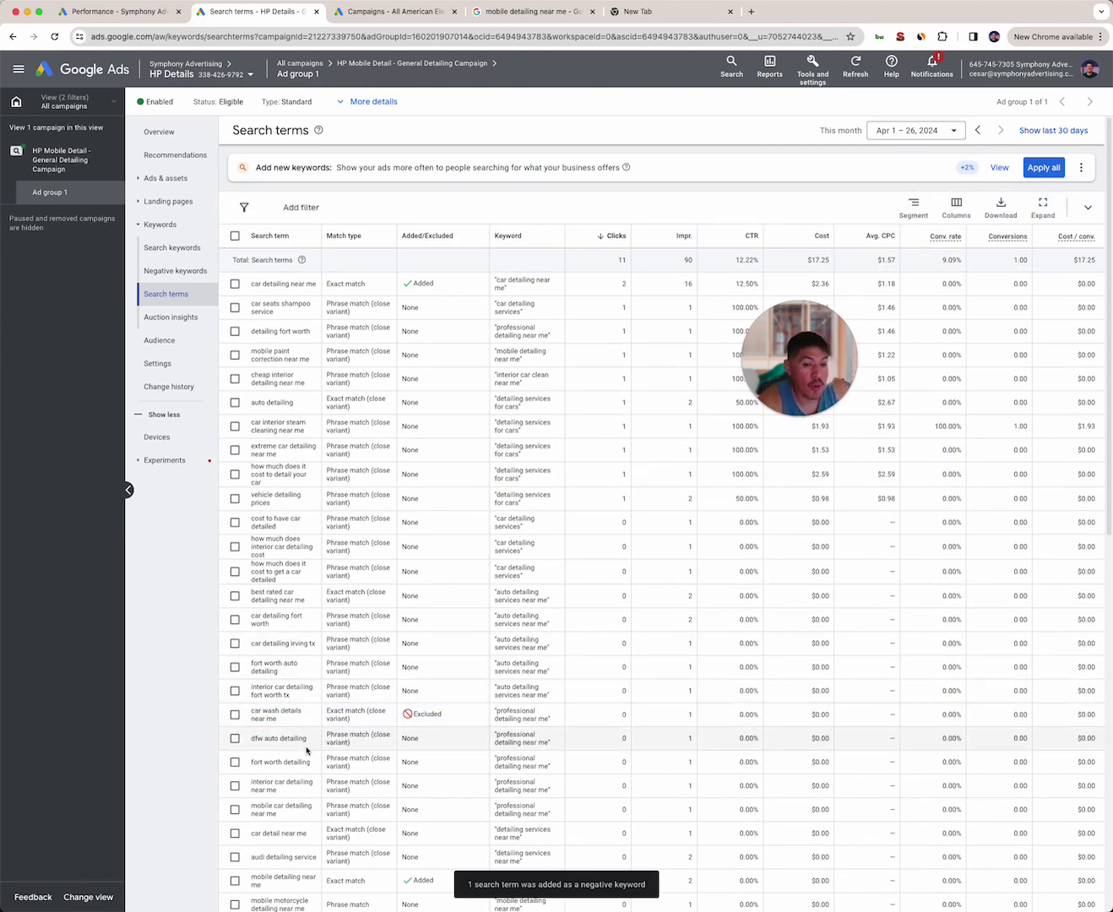
pyautogui.click(175, 270)
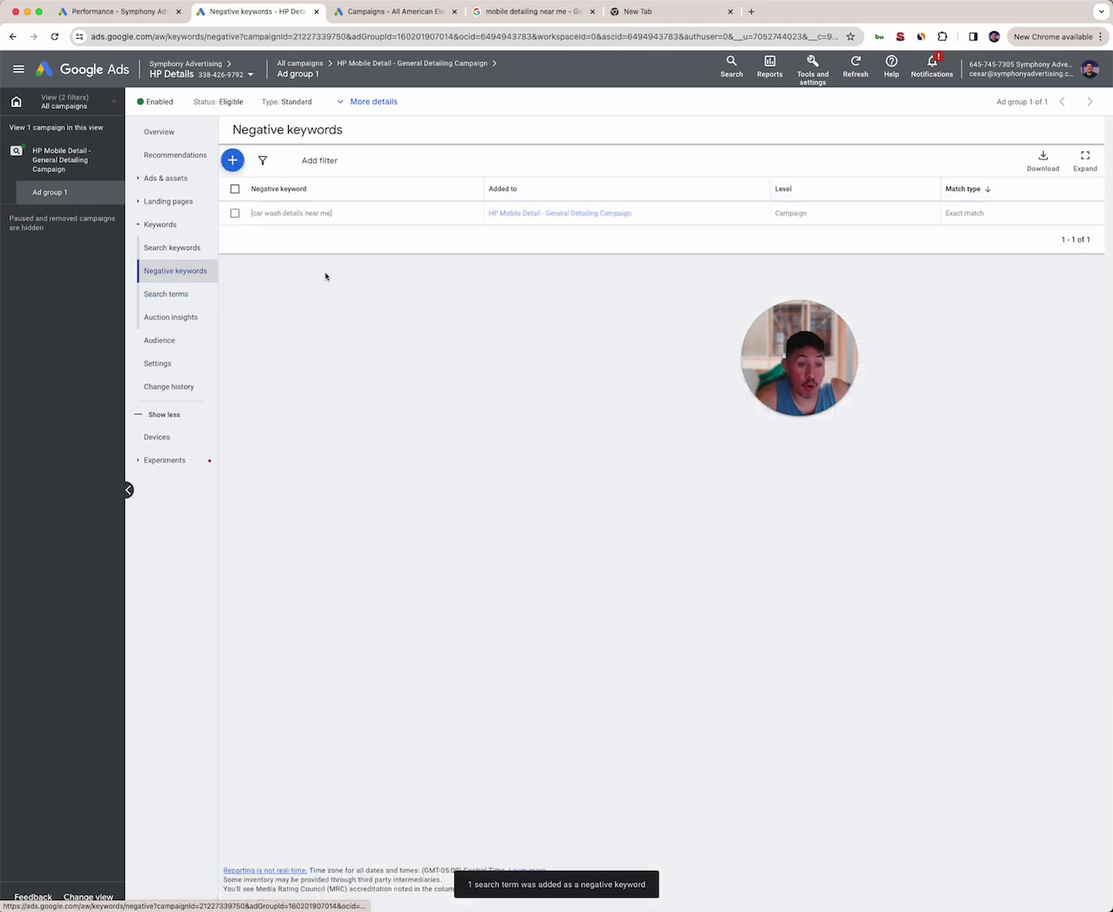
# Add jobs, supplies, supply, course and business as campaign-level broad match negative keywords for the General Detailing Campaign.
pyautogui.click(233, 159)
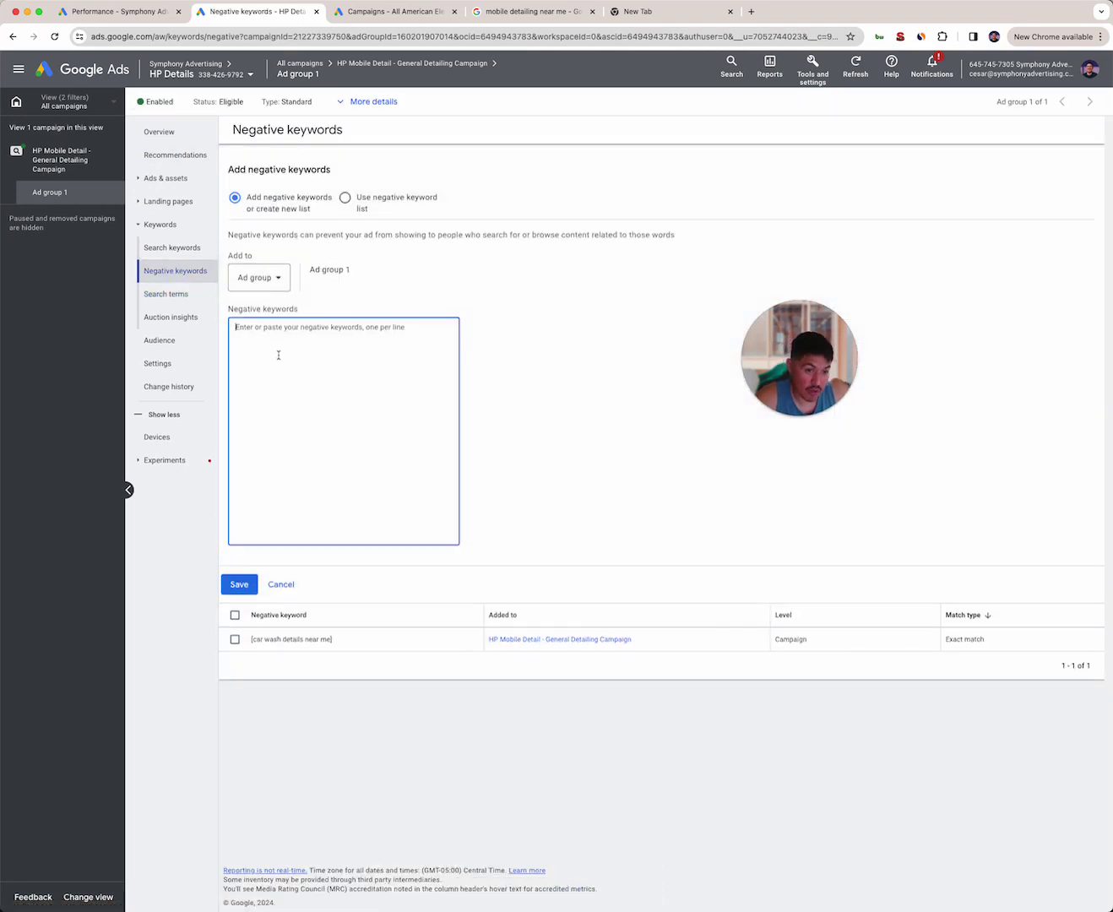
pyautogui.click(256, 285)
pyautogui.click(326, 396)
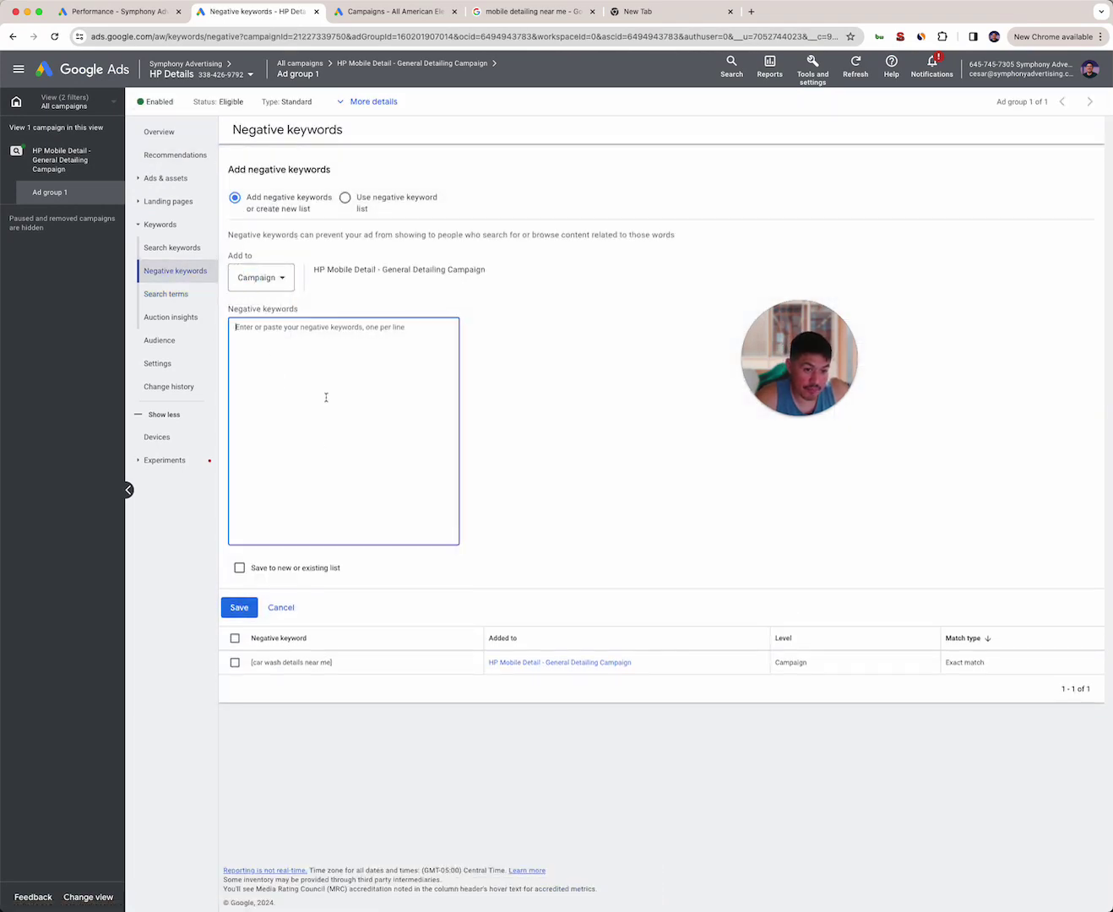
pyautogui.write('jobs')
pyautogui.press('Return')
pyautogui.write('supplies')
pyautogui.press('Return')
pyautogui.write('supplies supply ')
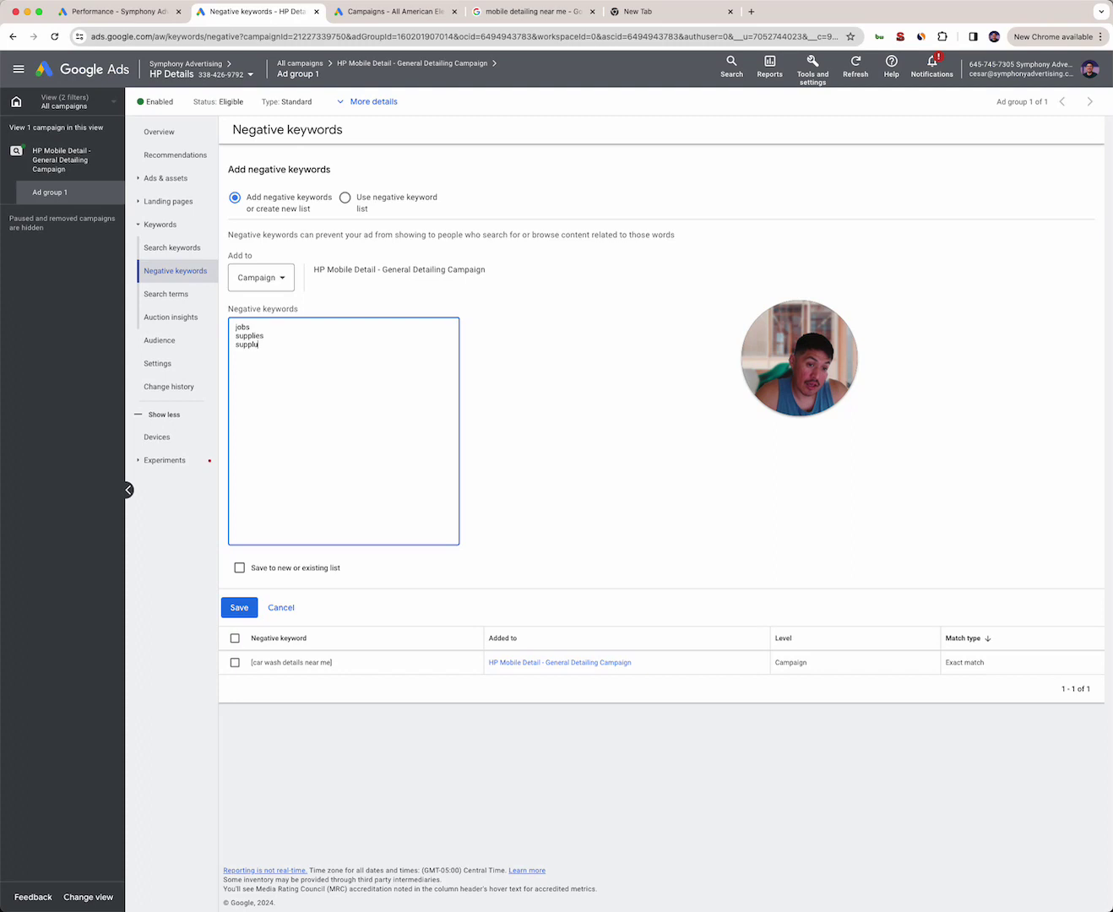
pyautogui.write('cours')
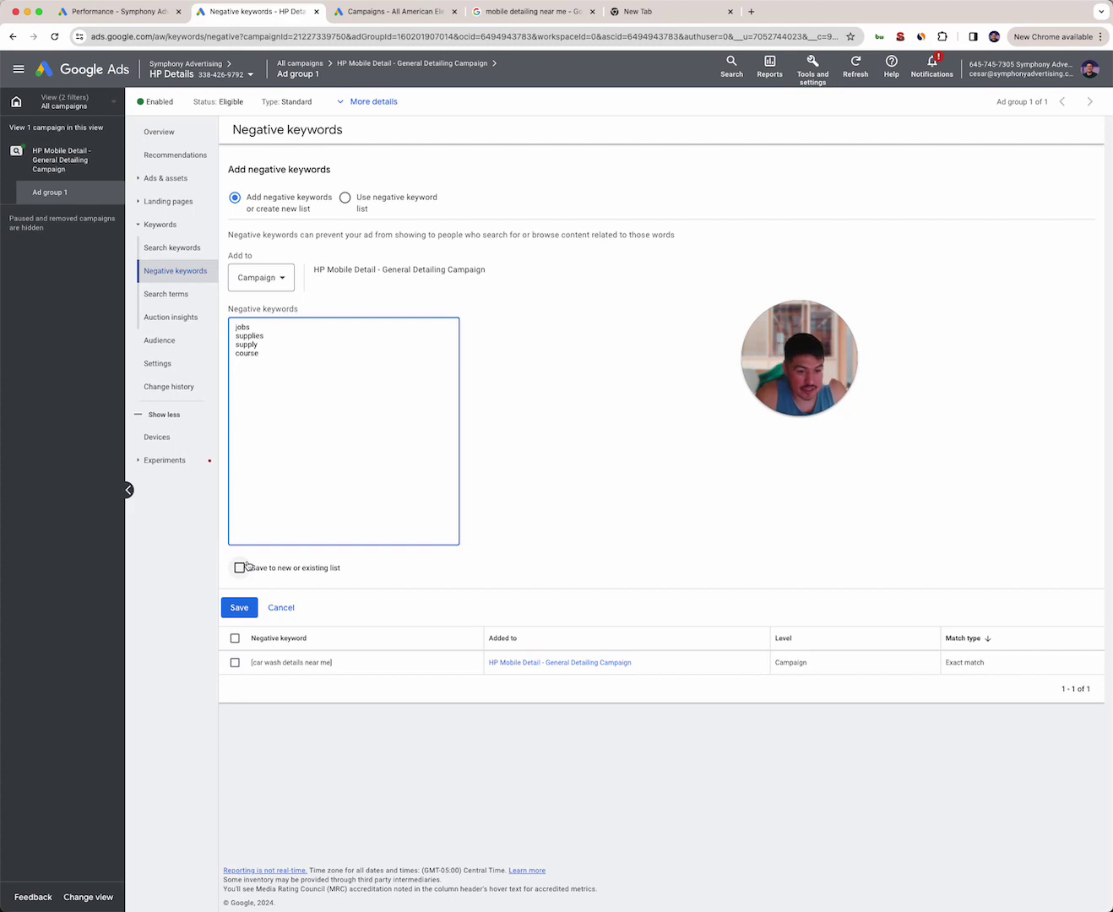
pyautogui.write('e')
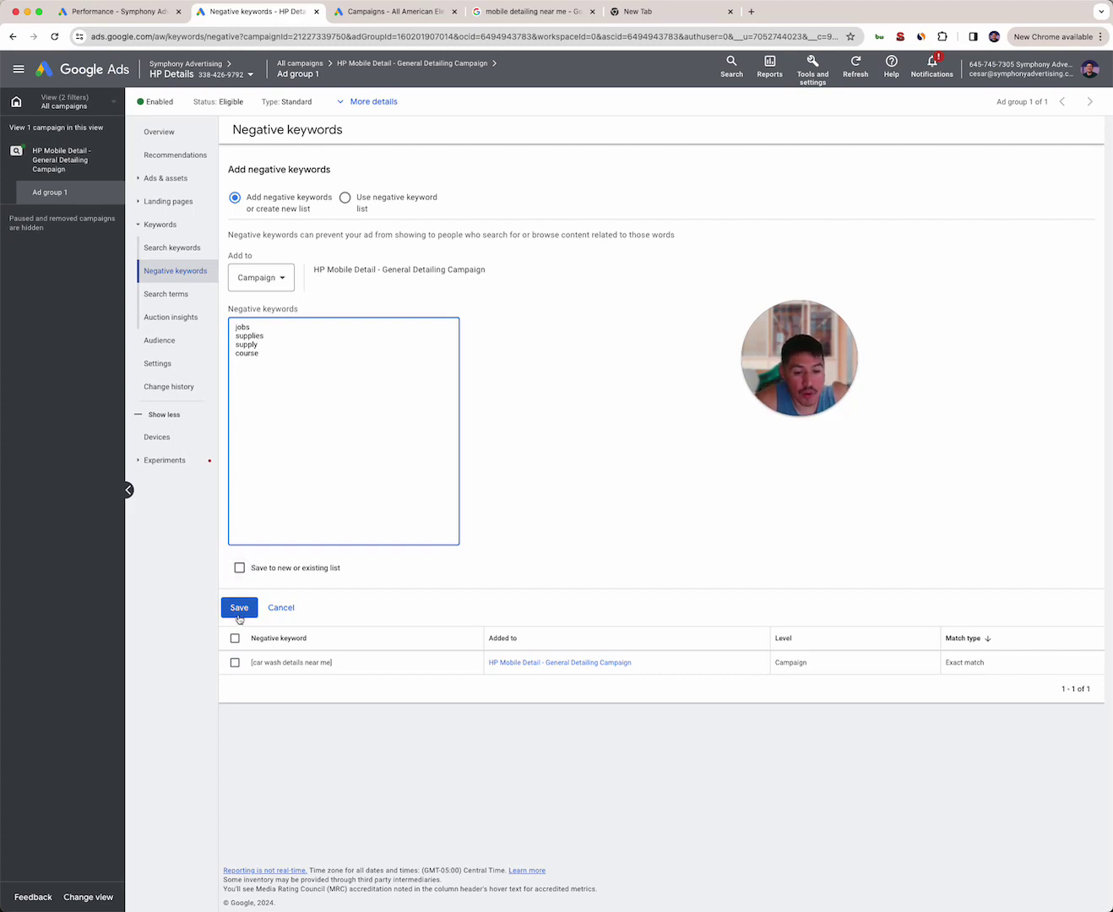
pyautogui.press('Return')
pyautogui.write('d')
pyautogui.write('business')
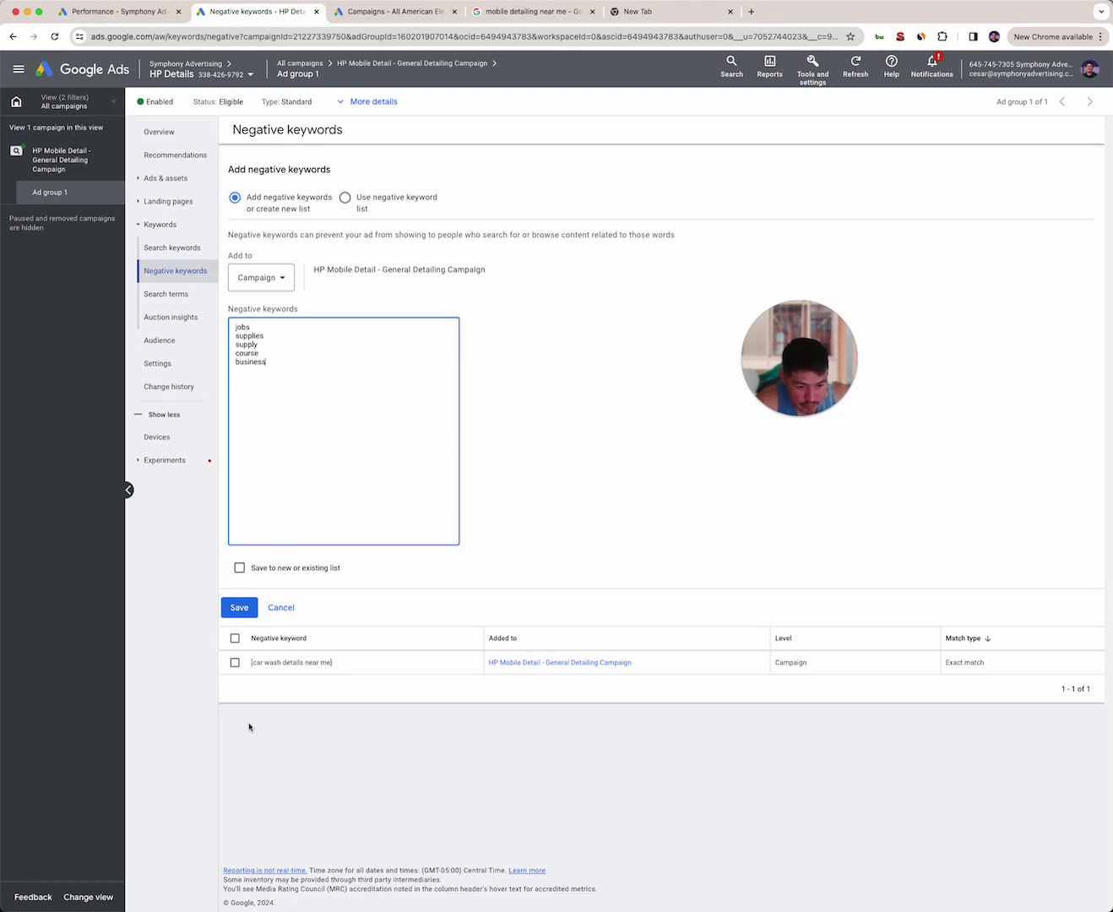
pyautogui.click(240, 607)
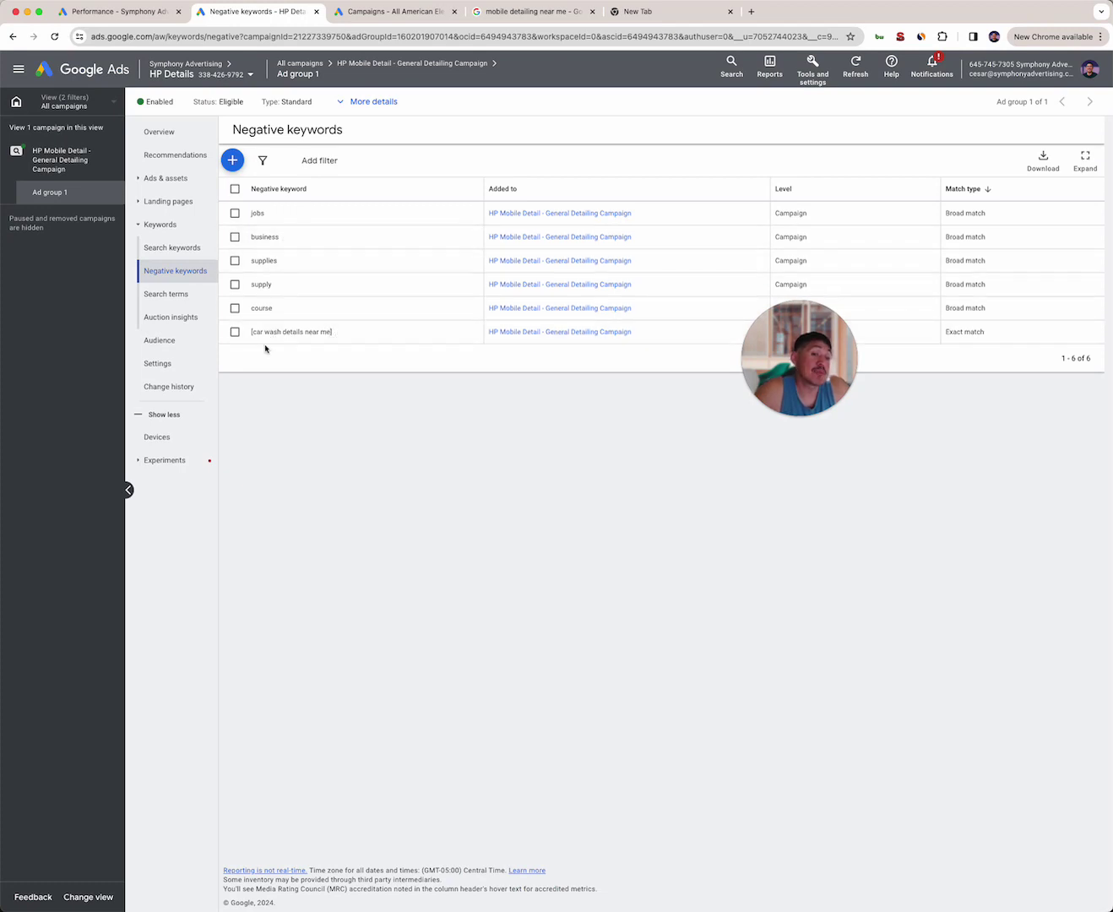
pyautogui.click(232, 160)
pyautogui.click(268, 281)
pyautogui.click(270, 289)
pyautogui.click(283, 356)
pyautogui.write('wash')
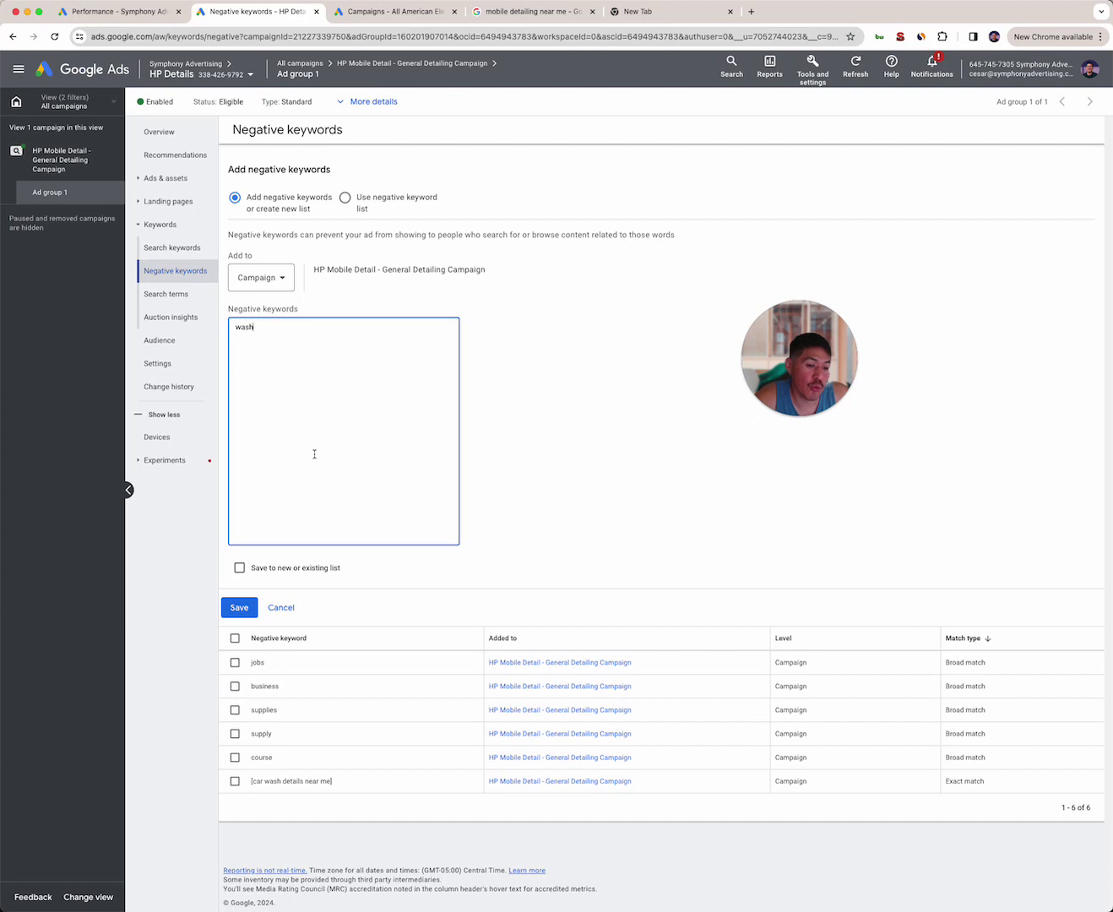
pyautogui.click(281, 609)
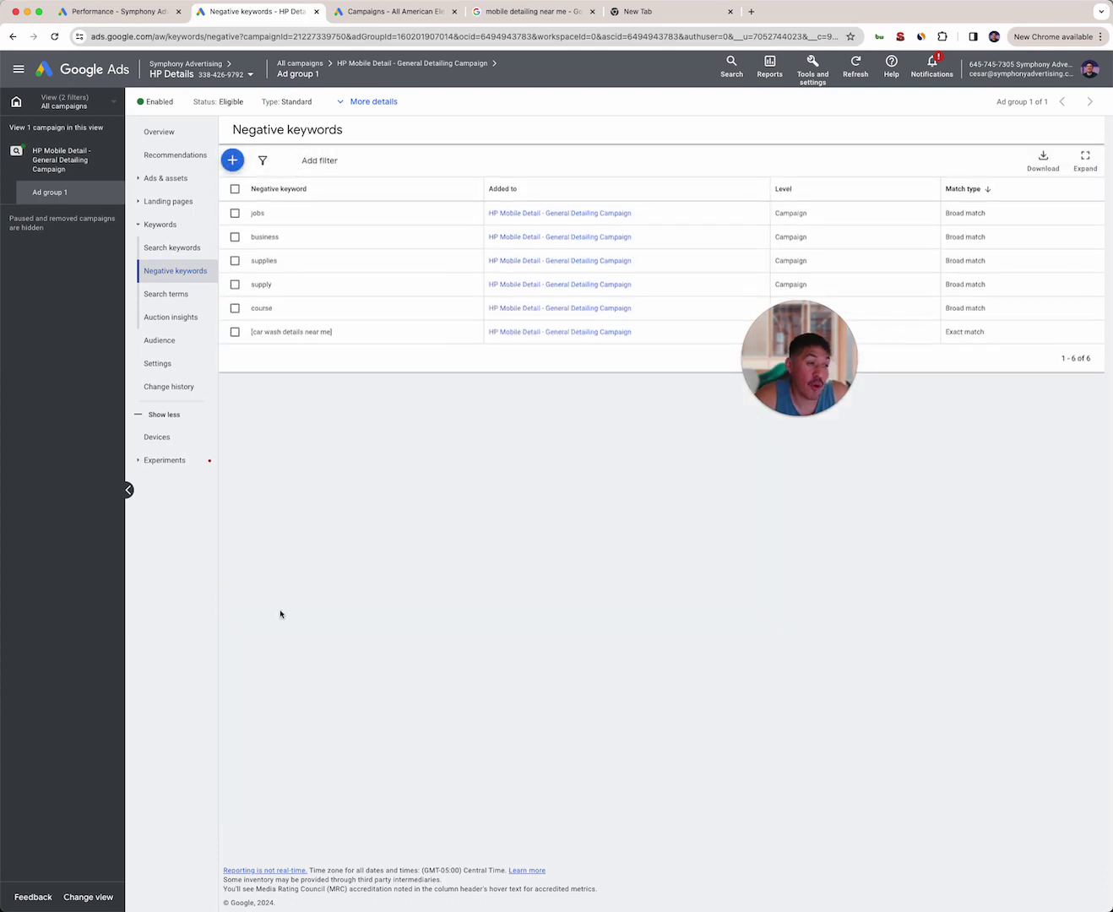